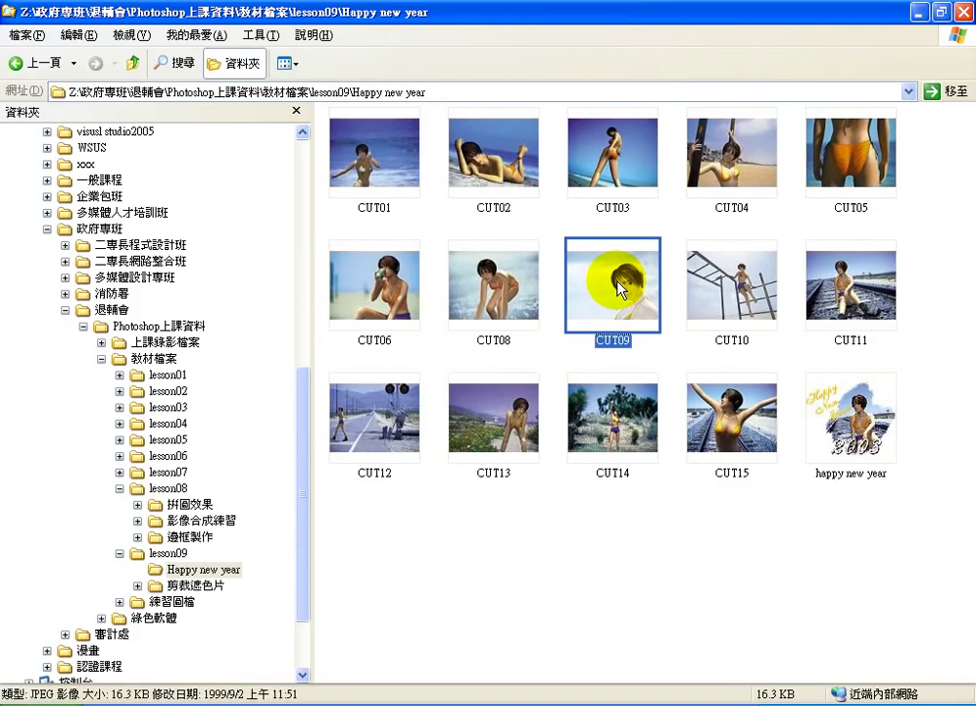
# Open the CUT11 image from the Happy new year folder in Photoshop and reposition its document window.
pyautogui.click(866, 300)
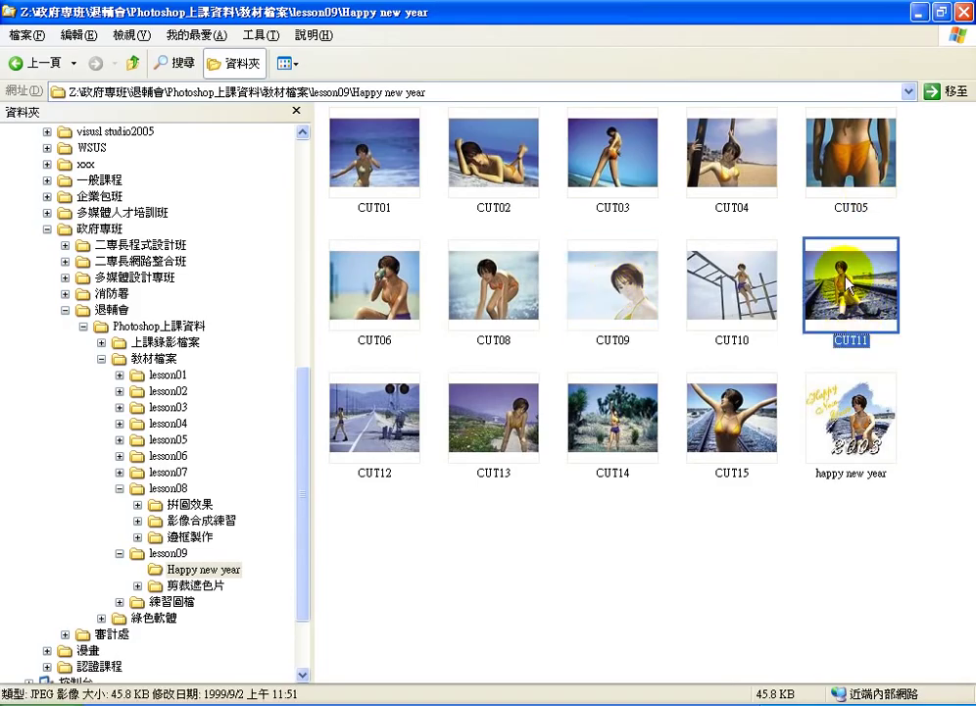
pyautogui.moveTo(849, 283); pyautogui.dragTo(509, 705)
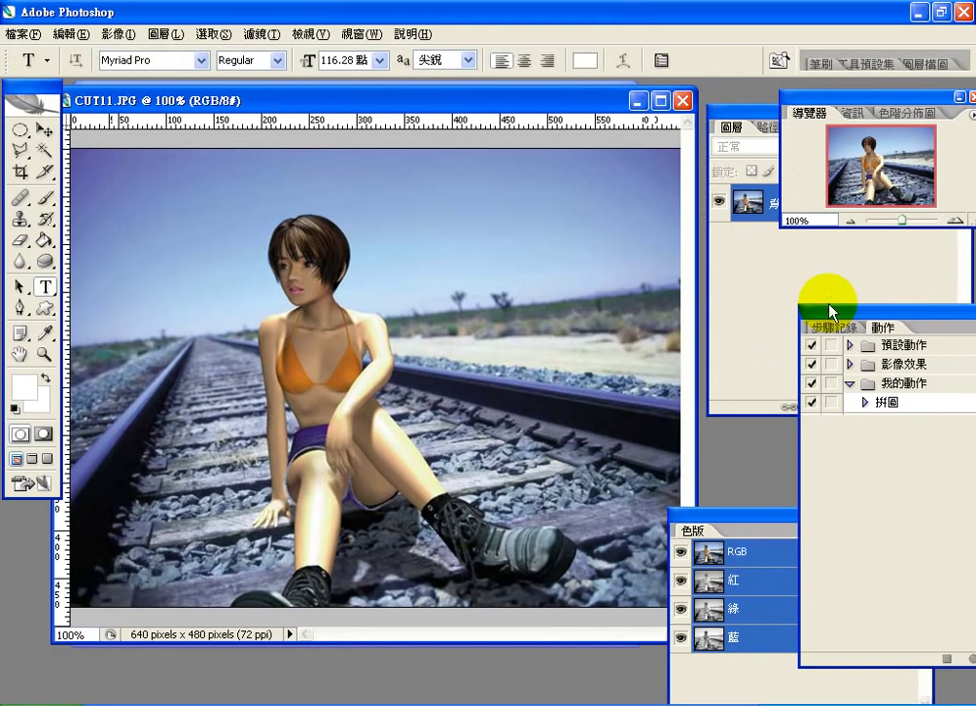
pyautogui.moveTo(509, 98); pyautogui.dragTo(519, 96)
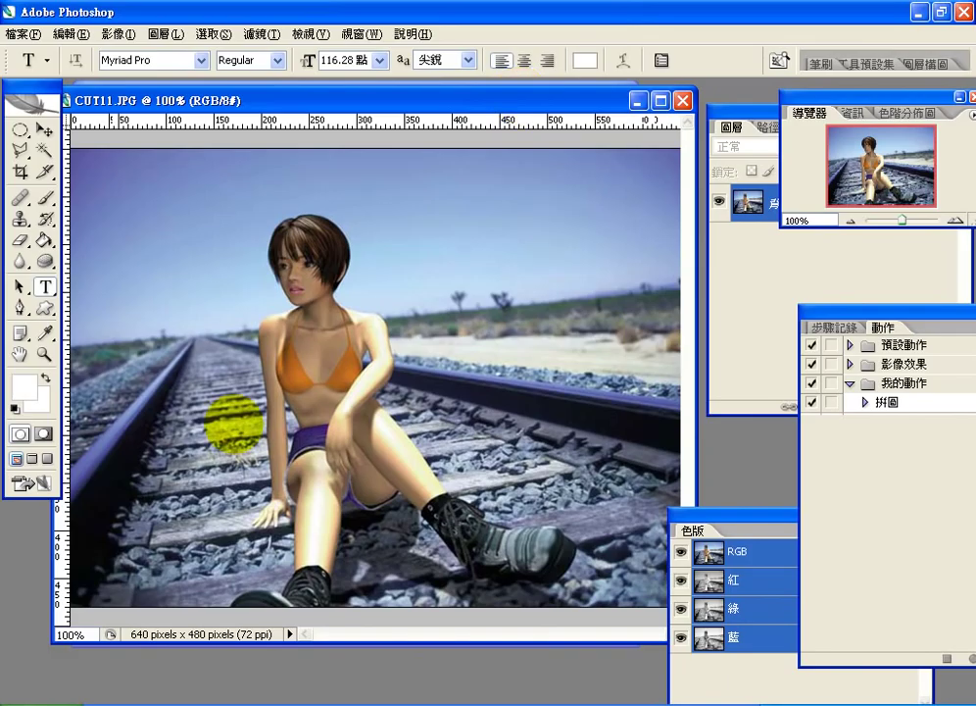
# Set the Brush tool to the 39 px spatter preset with a 106 px diameter, and move the Layers panel over the photo.
pyautogui.click(44, 130)
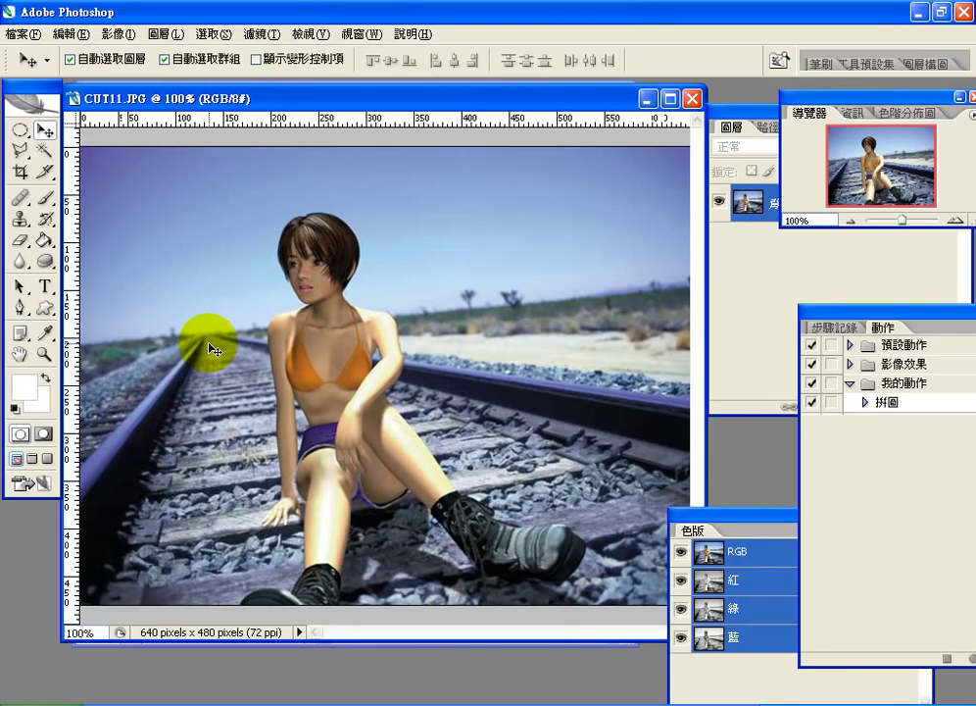
pyautogui.click(45, 199)
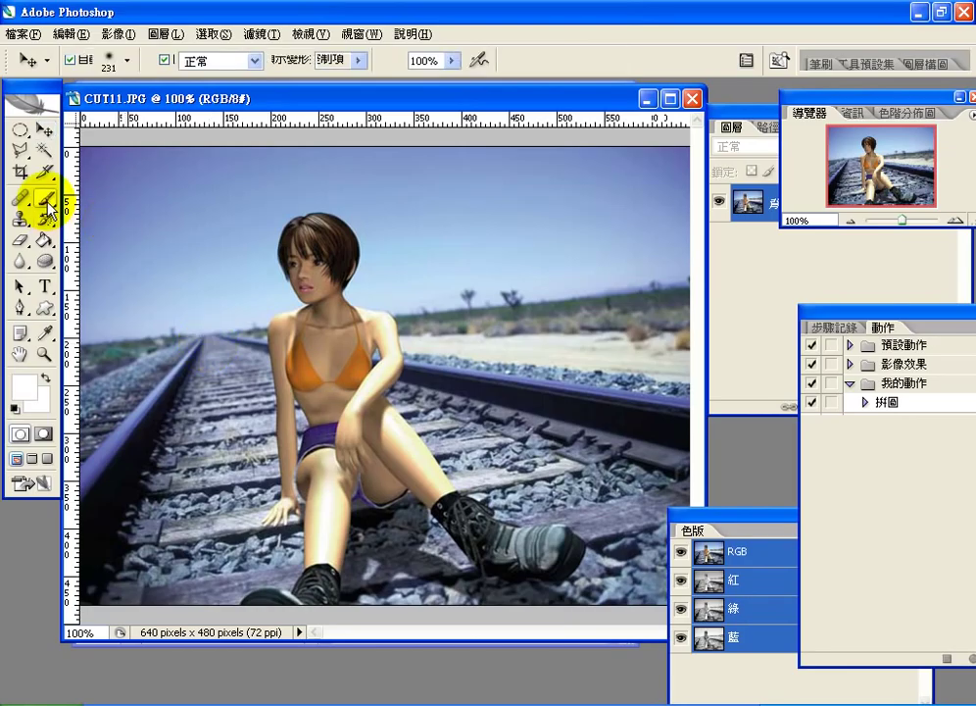
pyautogui.click(127, 62)
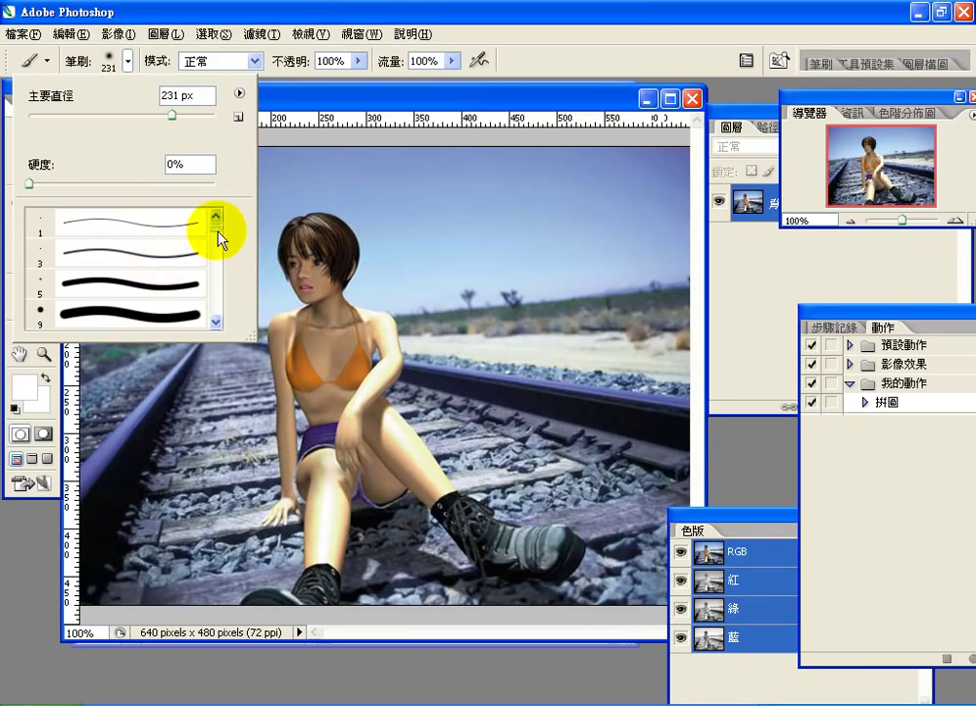
pyautogui.moveTo(220, 246)
pyautogui.mouseDown()
pyautogui.moveTo(218, 278)
pyautogui.moveTo(213, 262)
pyautogui.mouseUp()
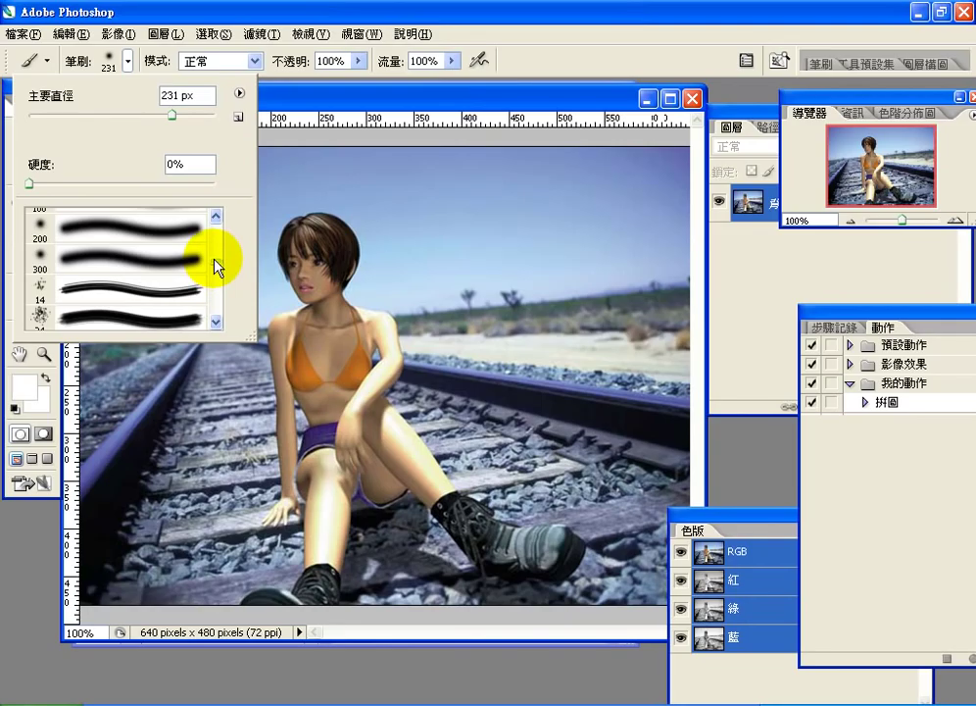
pyautogui.moveTo(216, 269); pyautogui.dragTo(217, 319)
pyautogui.click(239, 94)
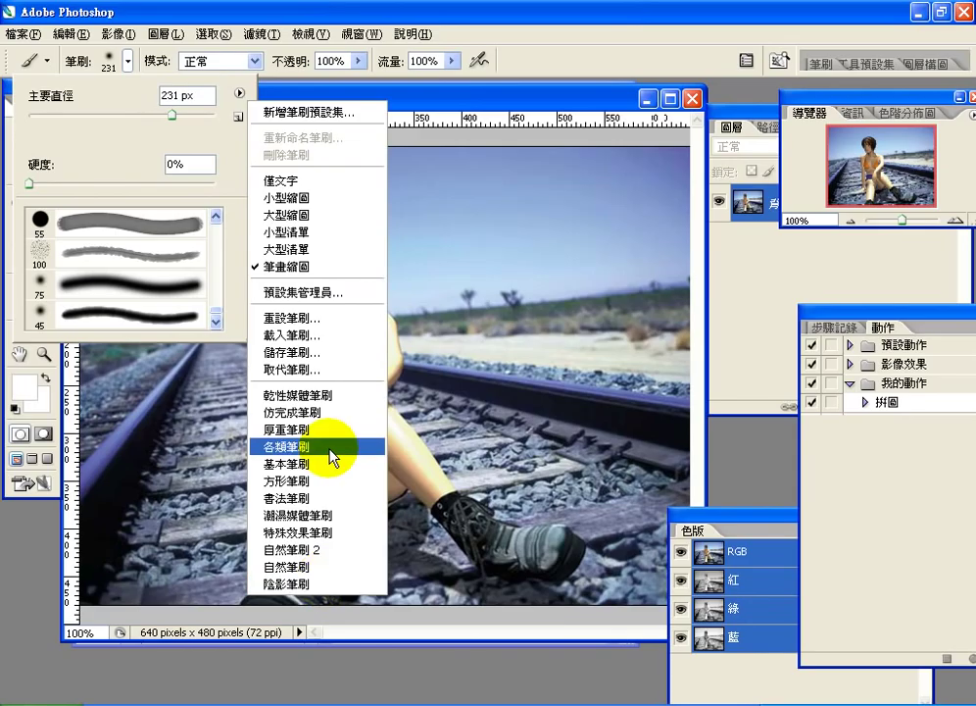
pyautogui.click(232, 300)
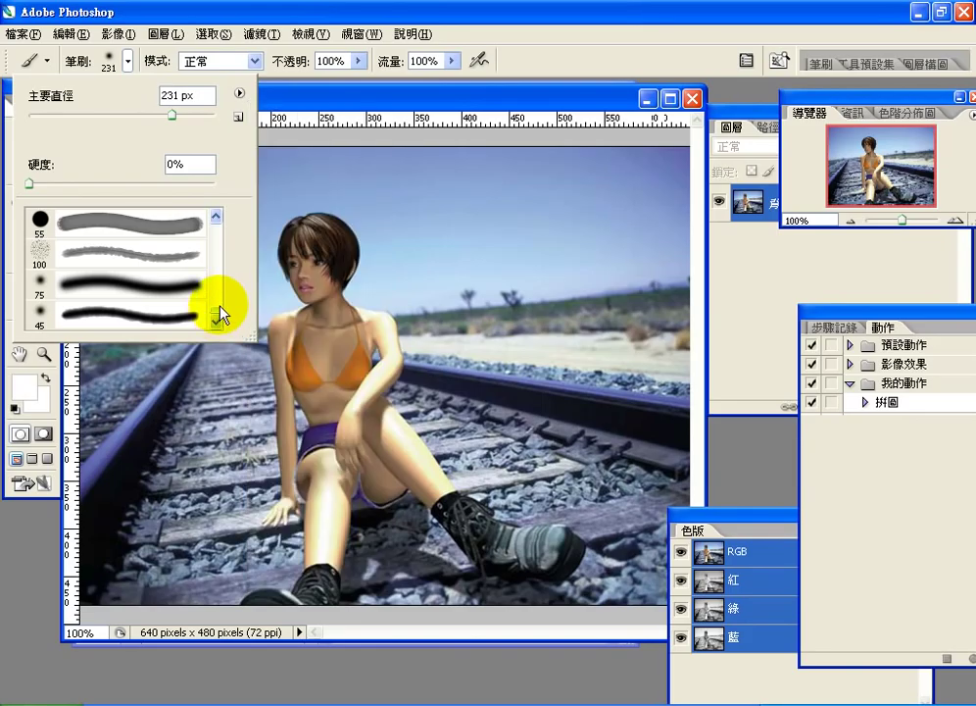
pyautogui.moveTo(220, 310); pyautogui.dragTo(219, 273)
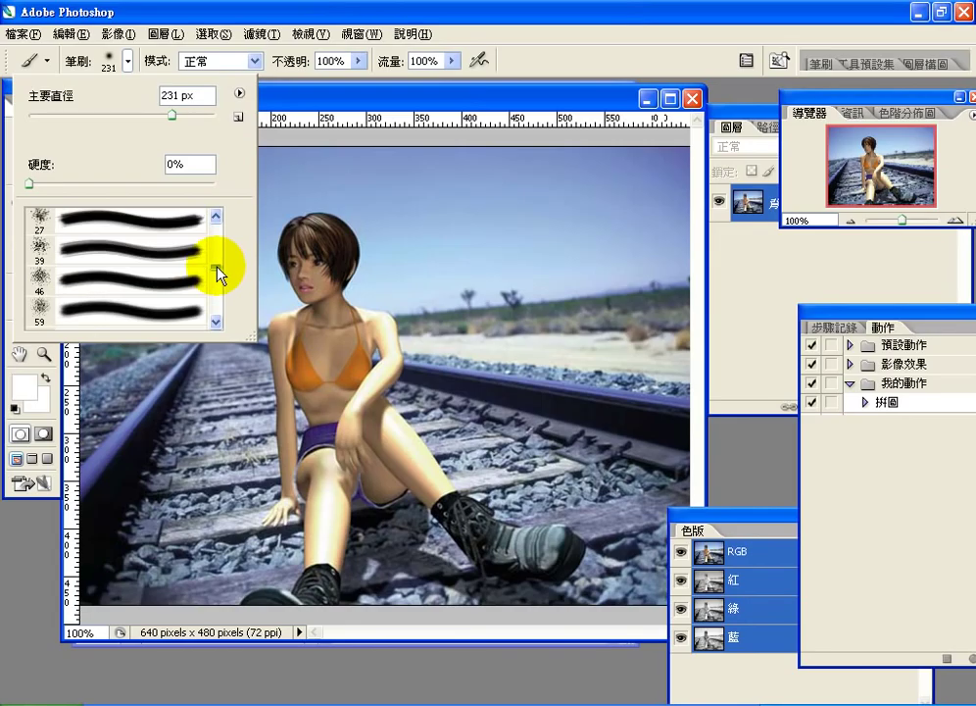
pyautogui.click(185, 252)
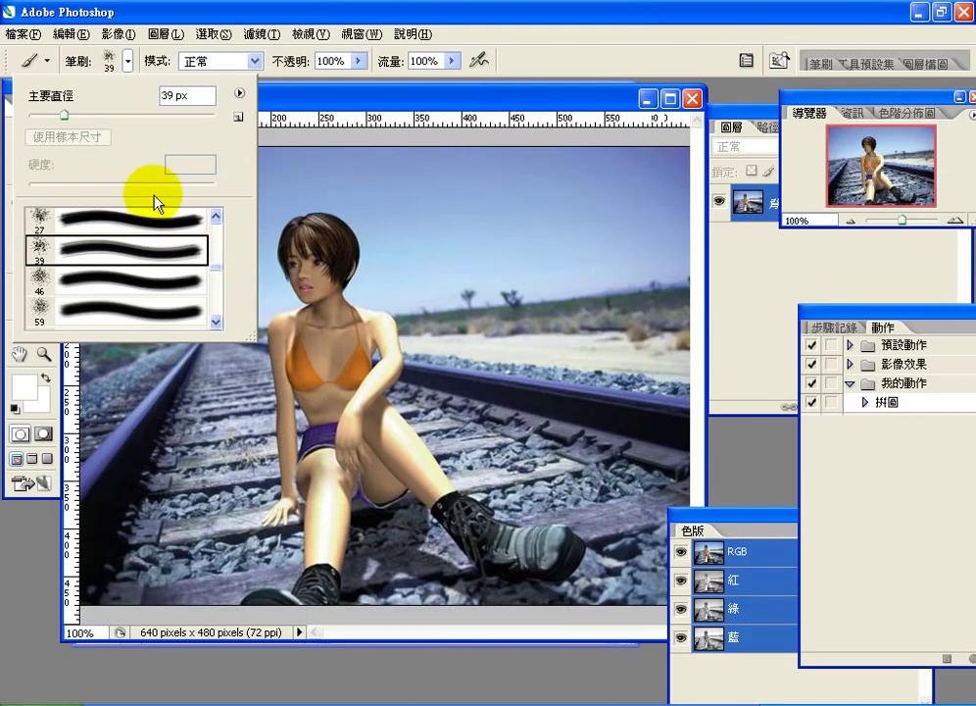
pyautogui.moveTo(65, 115); pyautogui.dragTo(125, 116)
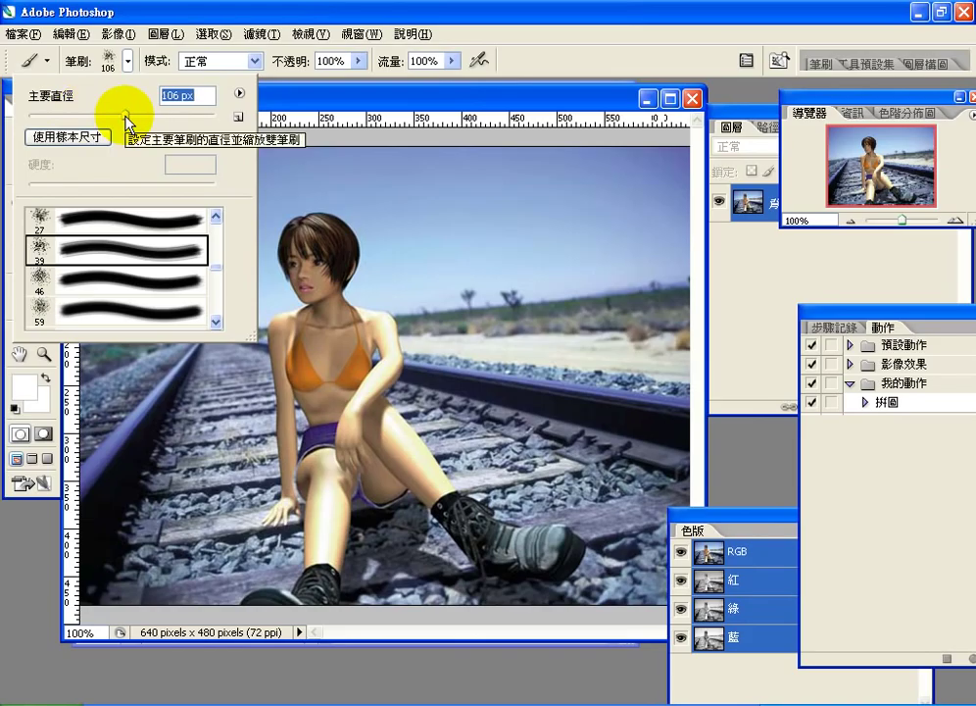
pyautogui.click(378, 107)
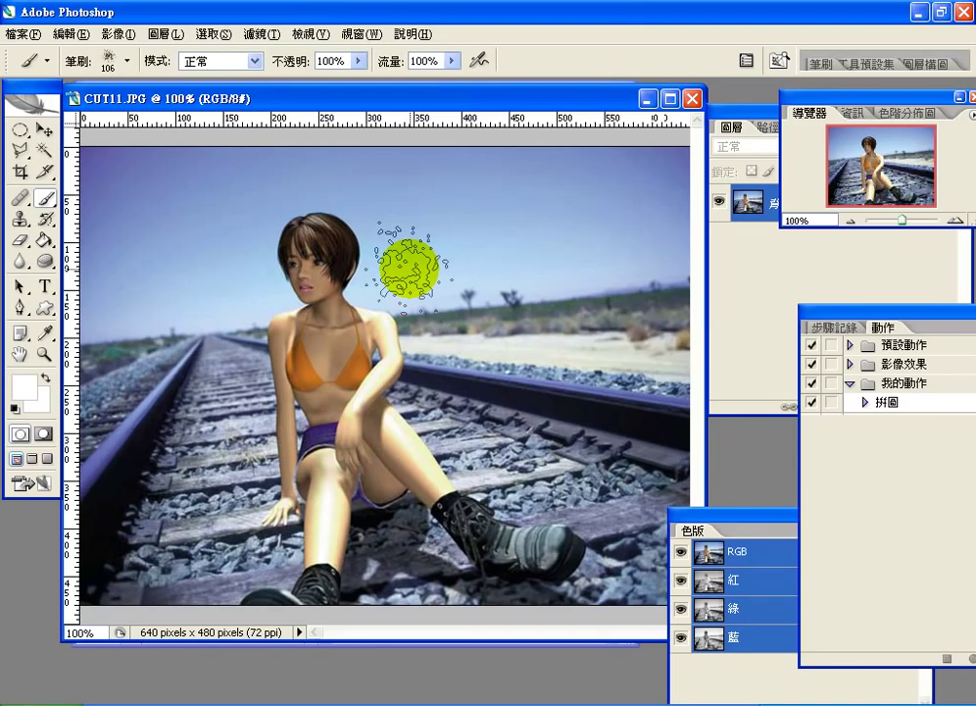
pyautogui.moveTo(809, 111); pyautogui.dragTo(486, 172)
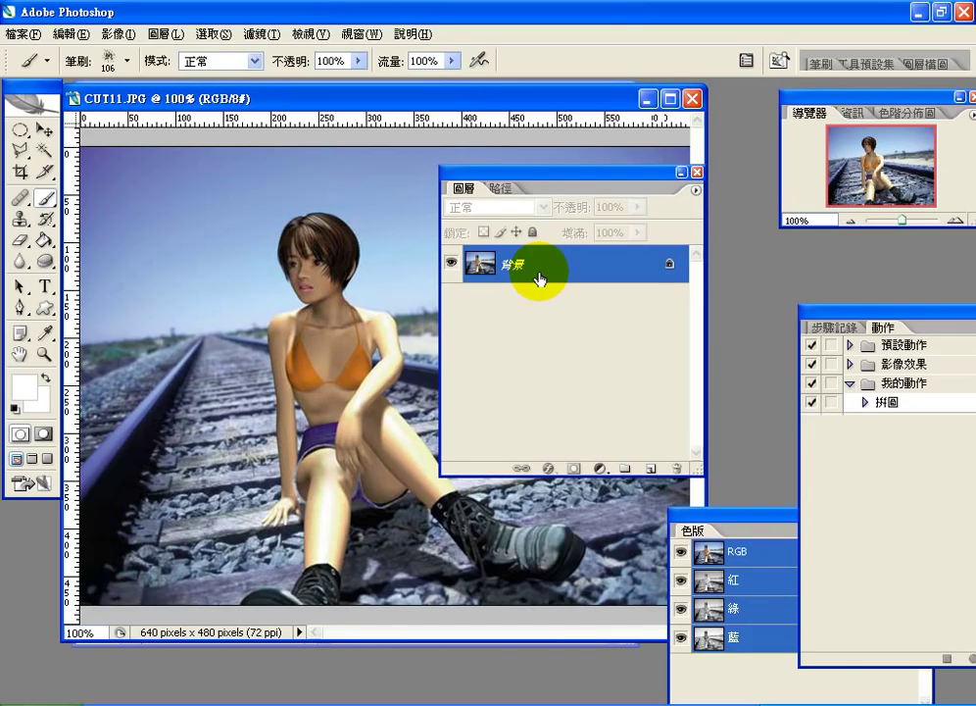
# Try a 118 px Eraser stroke across the sky in the photo's upper-left area, and undo it.
pyautogui.click(21, 241)
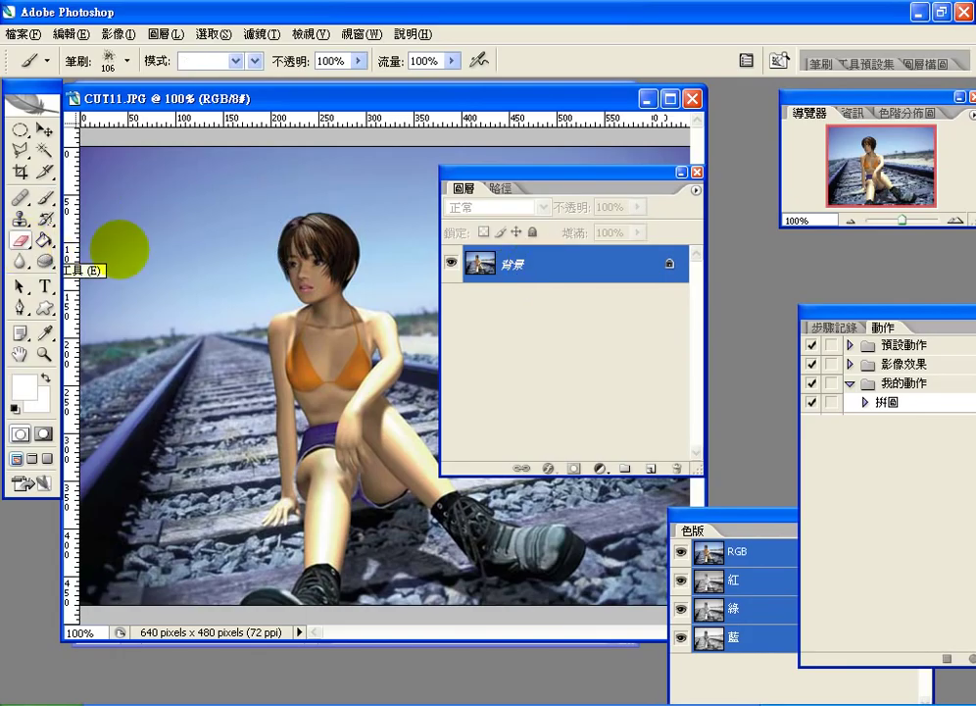
pyautogui.click(108, 61)
pyautogui.click(130, 116)
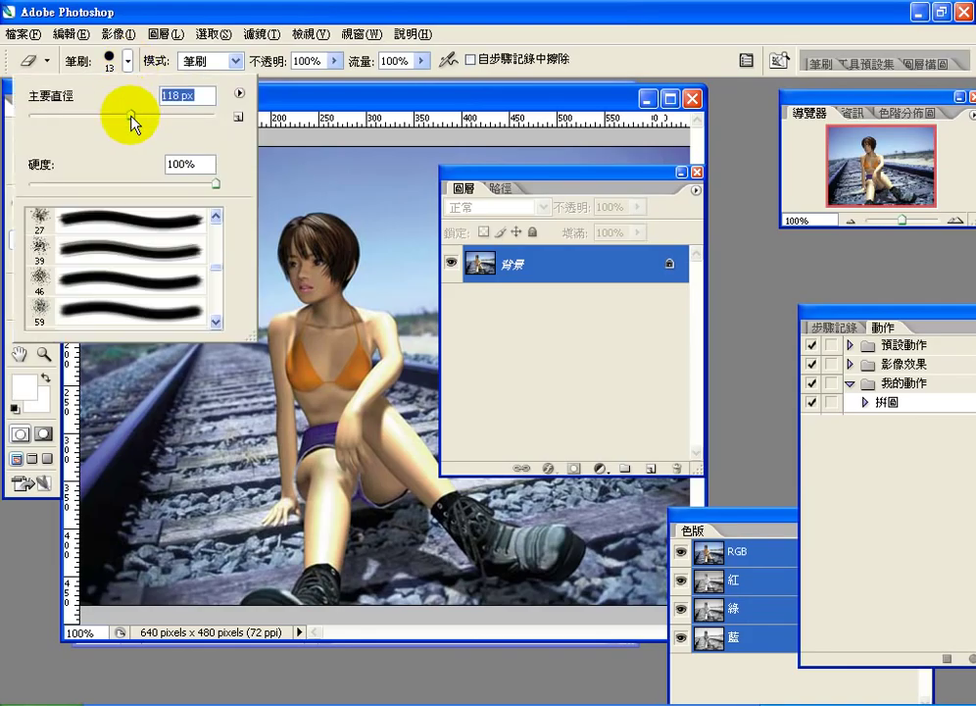
pyautogui.click(283, 102)
pyautogui.moveTo(196, 177)
pyautogui.mouseDown()
pyautogui.moveTo(143, 256)
pyautogui.moveTo(111, 302)
pyautogui.mouseUp()
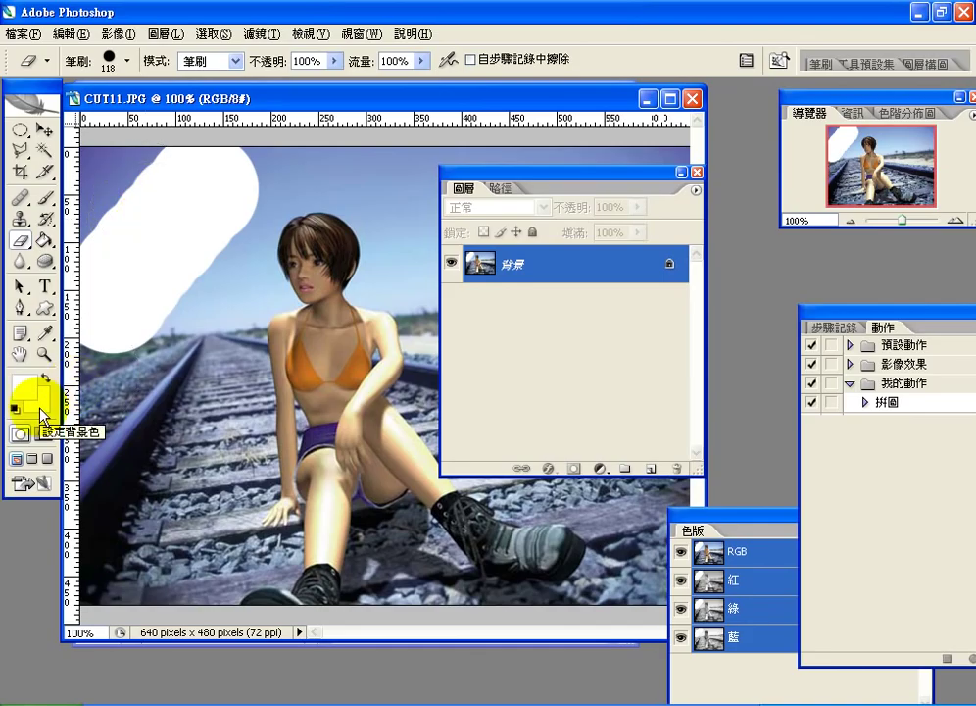
pyautogui.click(71, 34)
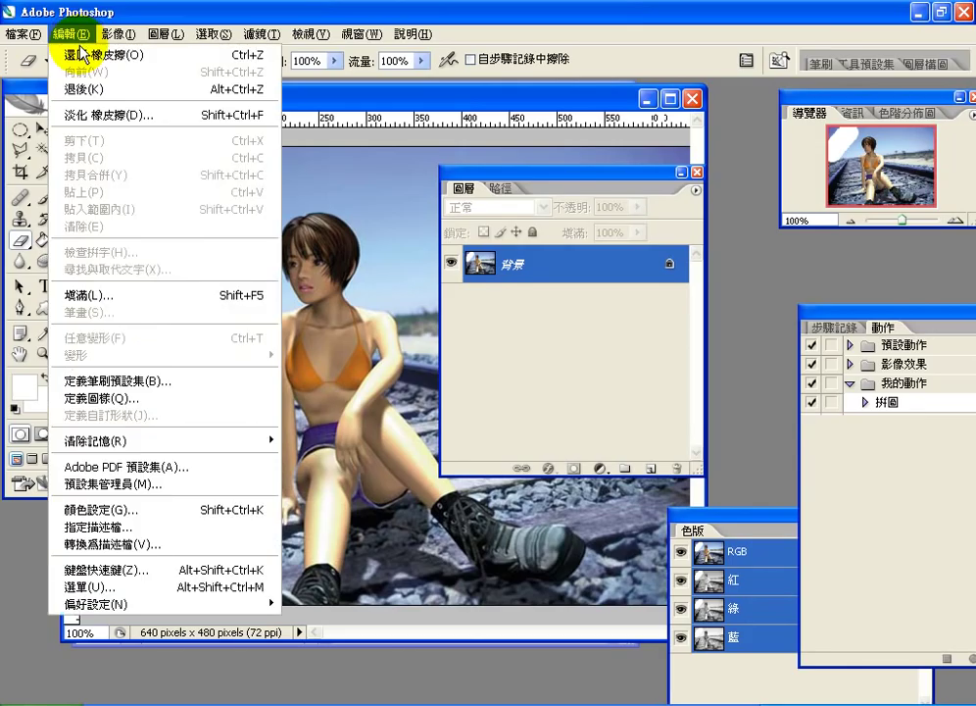
pyautogui.click(84, 57)
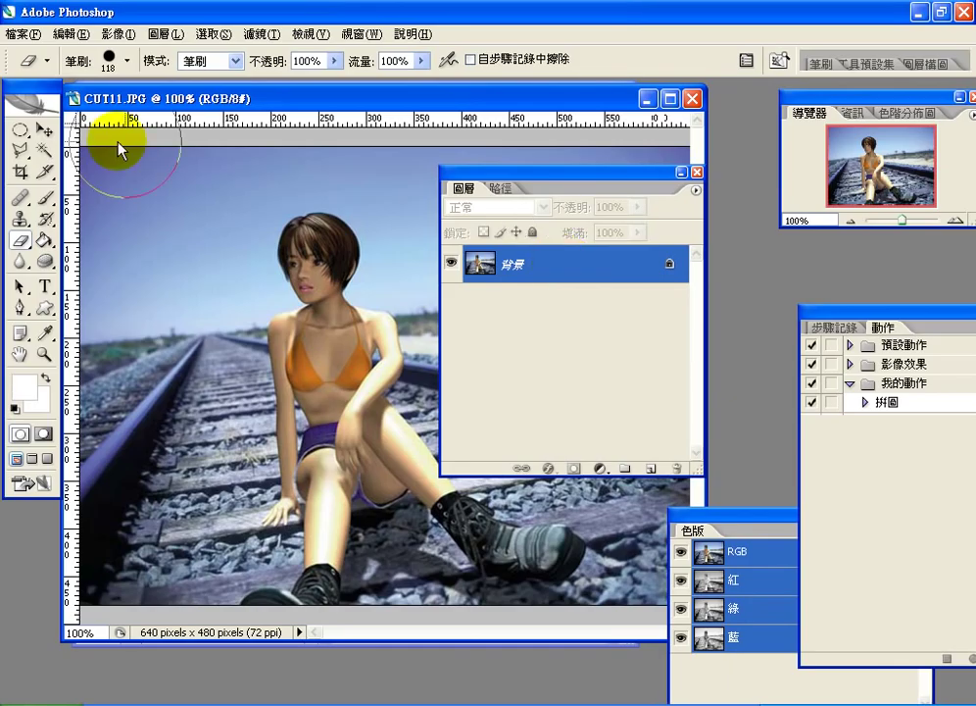
# Try to move the locked background with the Move tool, and convert the background into a regular layer.
pyautogui.click(44, 129)
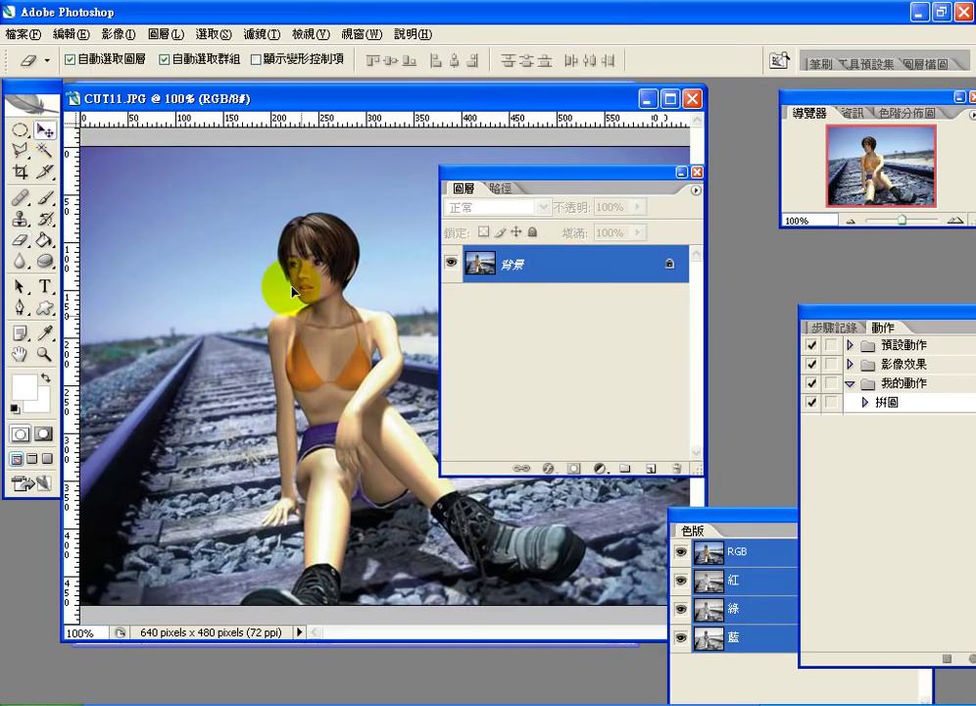
pyautogui.click(277, 308)
pyautogui.click(360, 285)
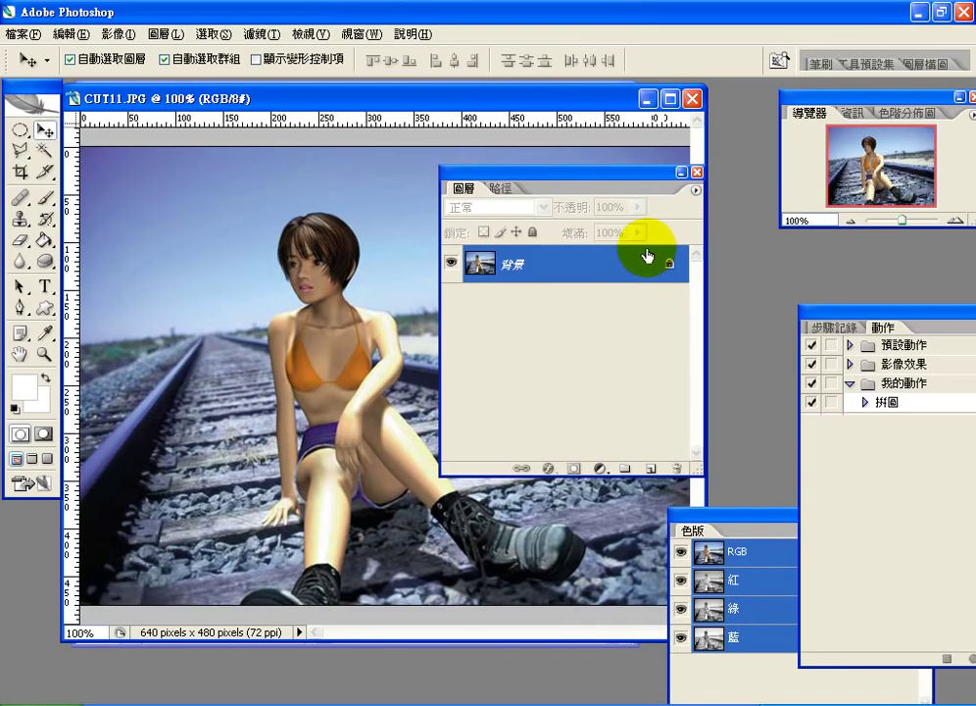
pyautogui.moveTo(647, 255); pyautogui.dragTo(510, 462)
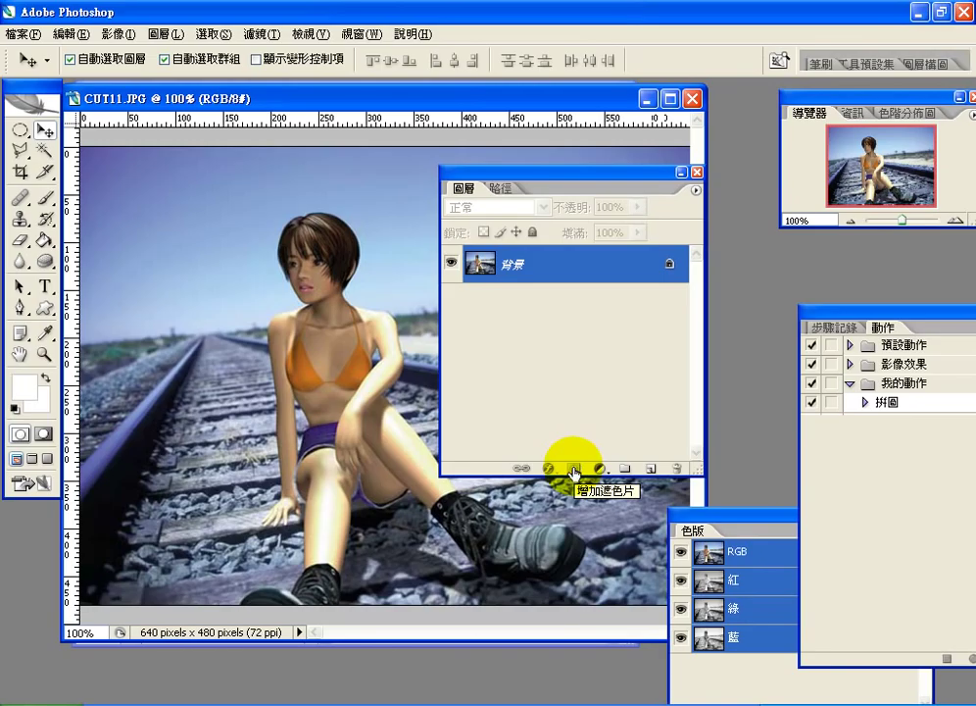
pyautogui.doubleClick(509, 270)
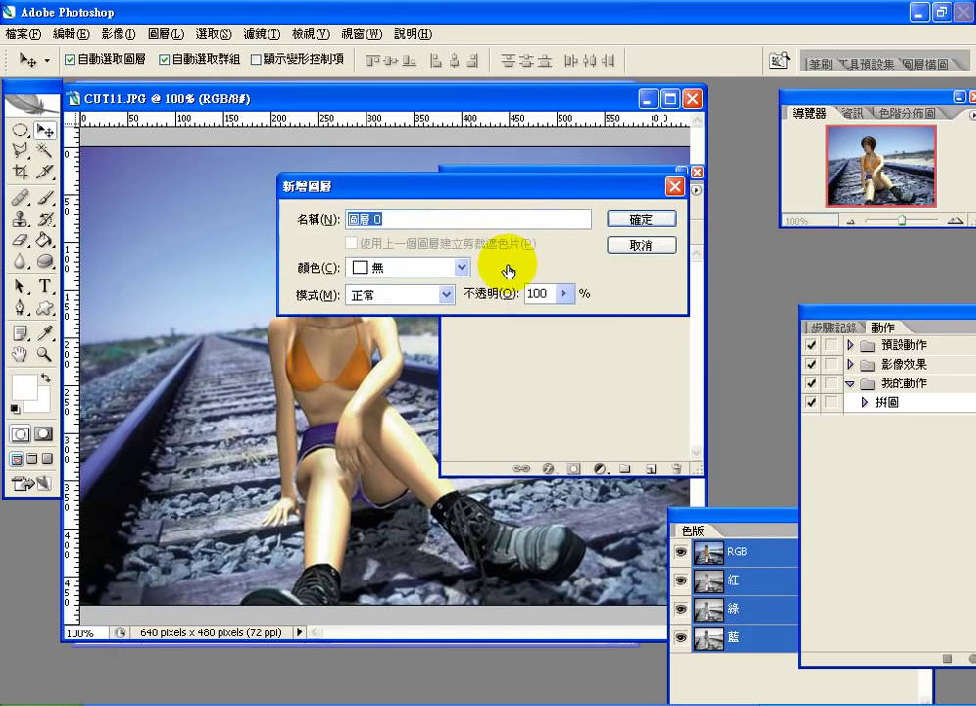
pyautogui.click(628, 221)
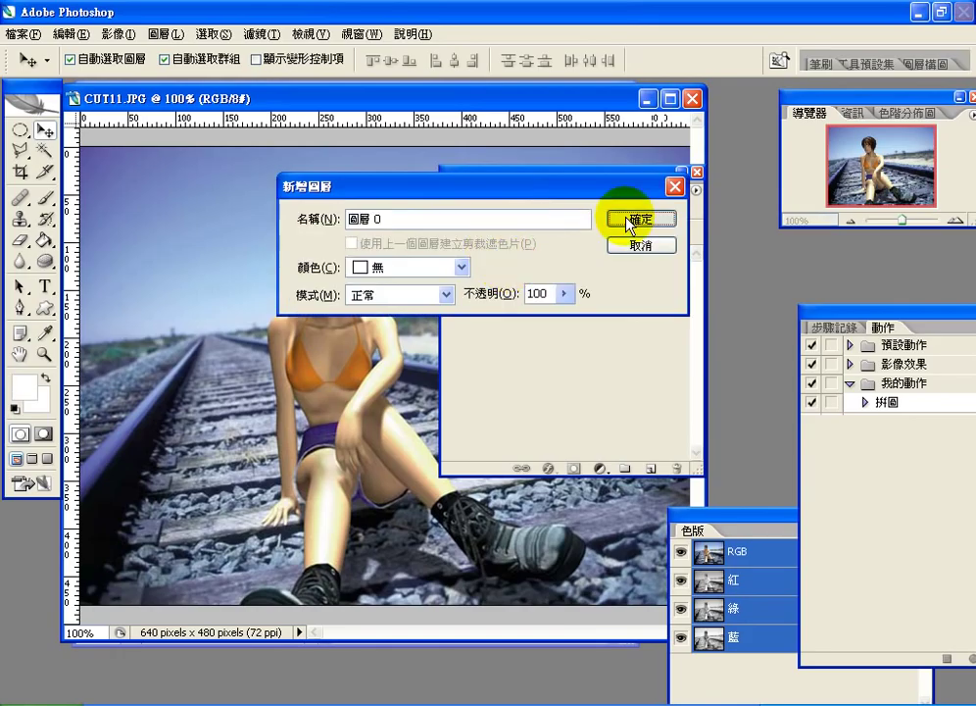
pyautogui.click(25, 35)
pyautogui.click(49, 54)
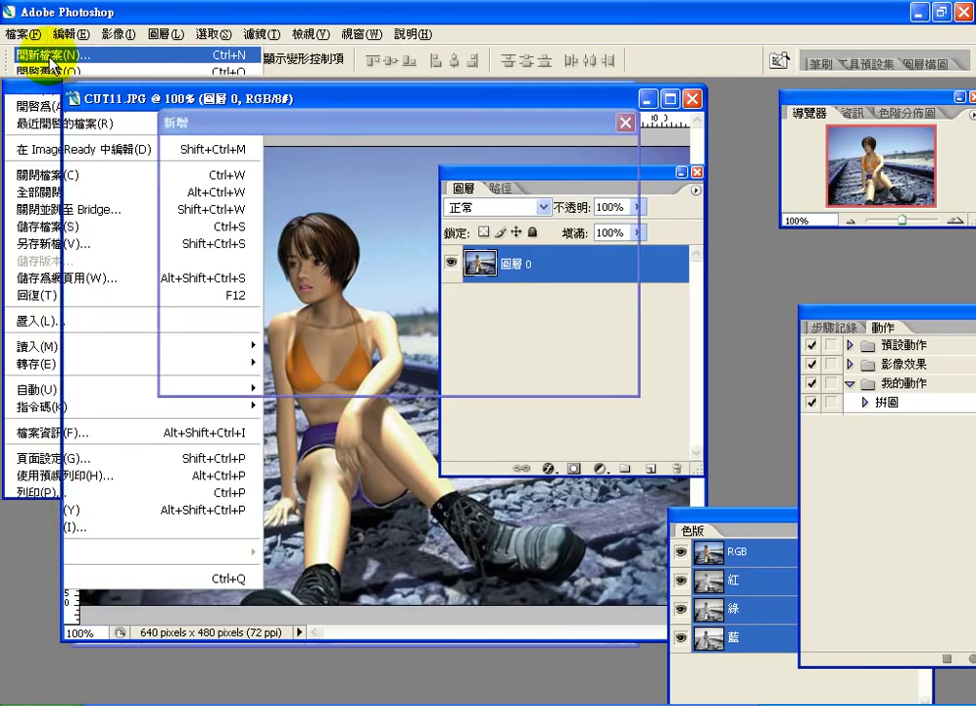
pyautogui.click(389, 325)
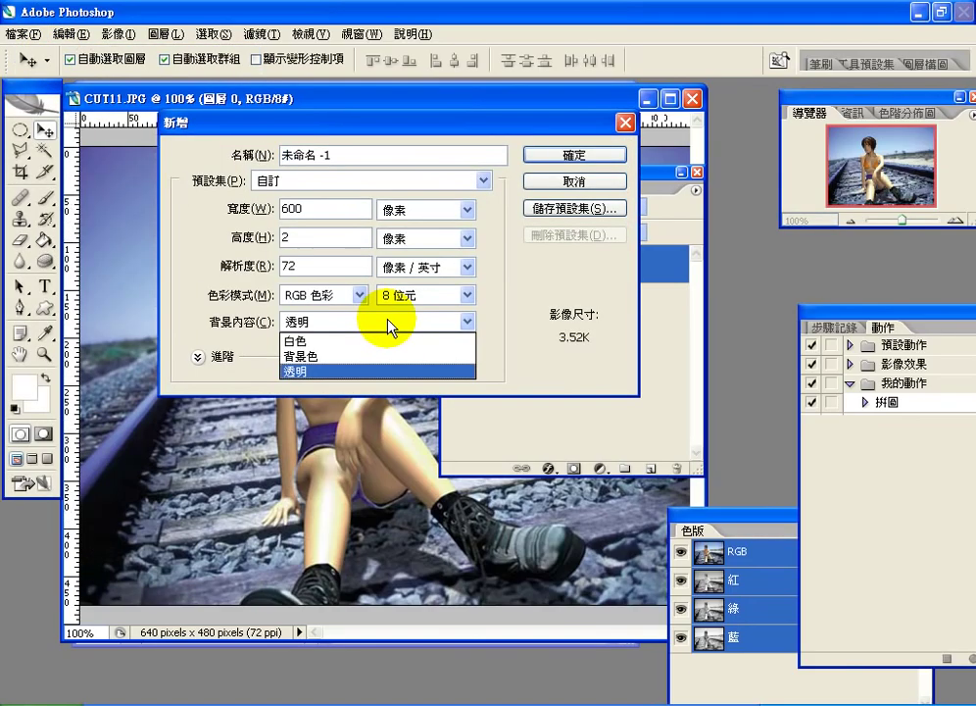
pyautogui.click(527, 319)
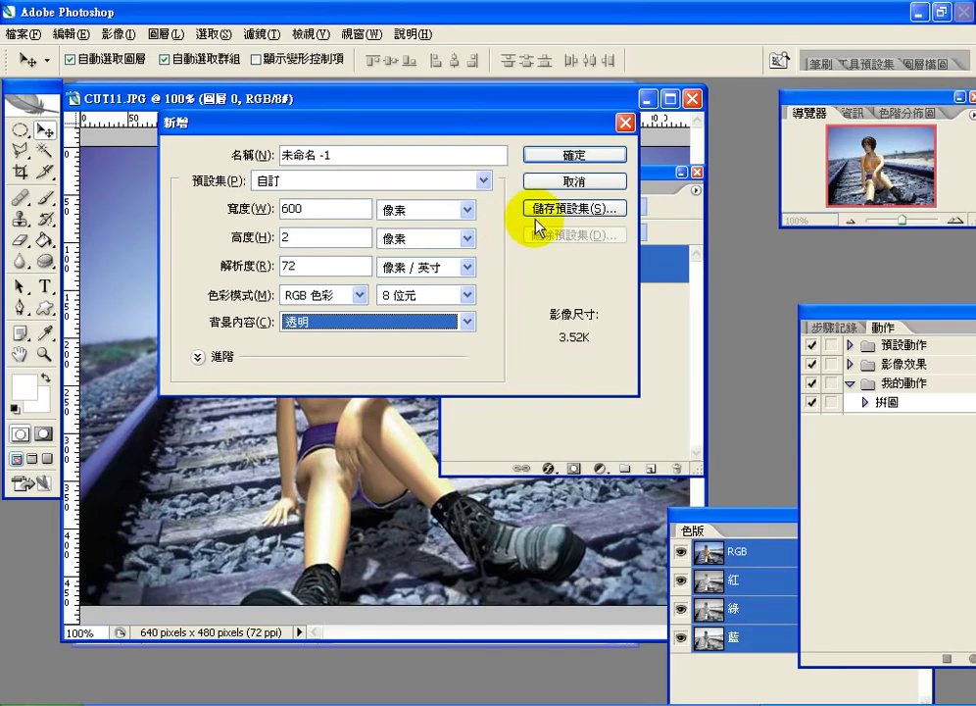
pyautogui.click(604, 185)
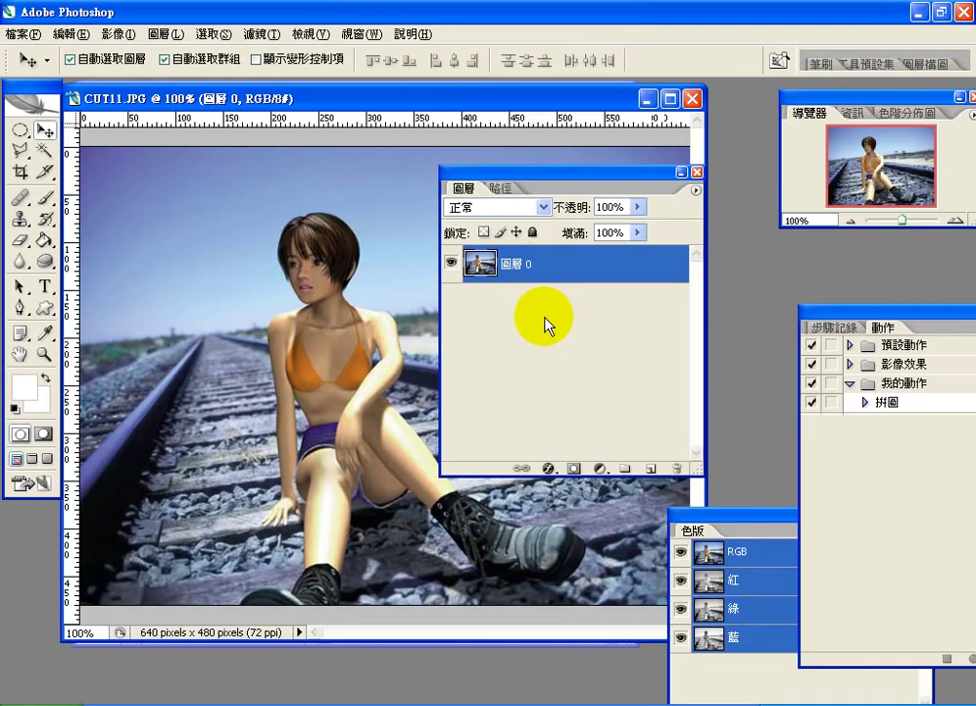
# Add a layer mask to the photo layer and move the Layers panel clear of the figure.
pyautogui.click(575, 470)
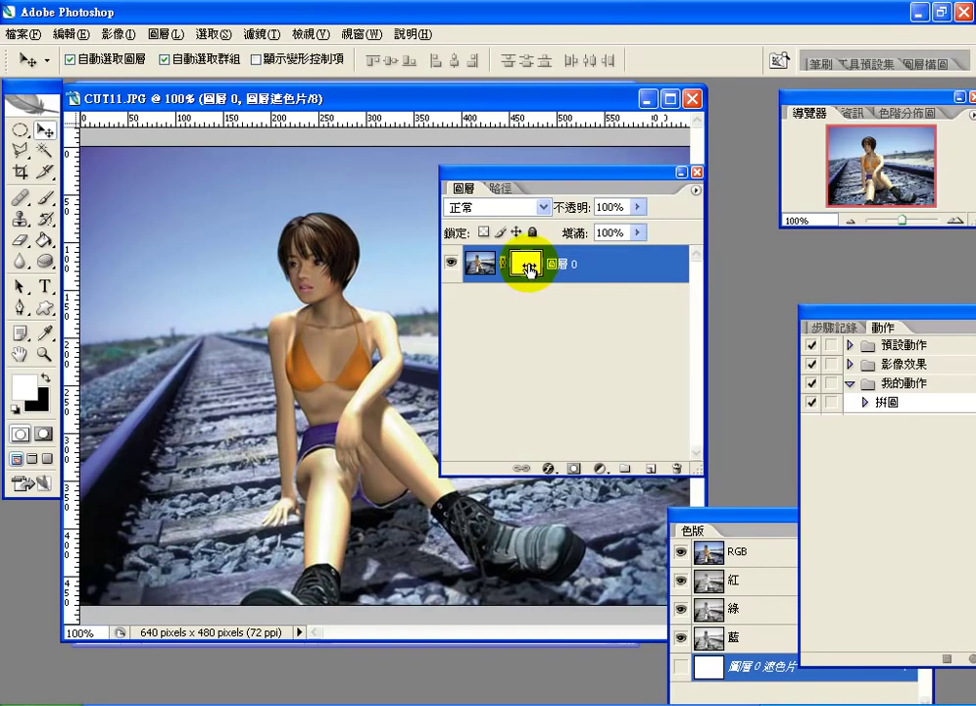
pyautogui.moveTo(538, 184); pyautogui.dragTo(617, 166)
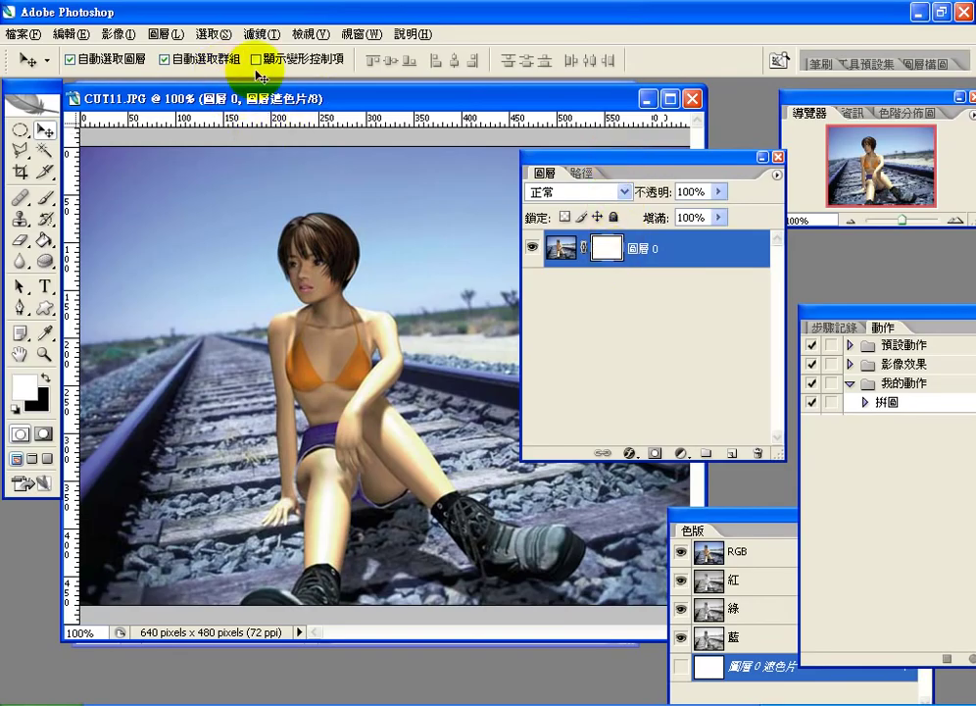
# Try a white spatter brush stroke across the woman's face on the layer's image instead of its mask, and undo it.
pyautogui.click(561, 248)
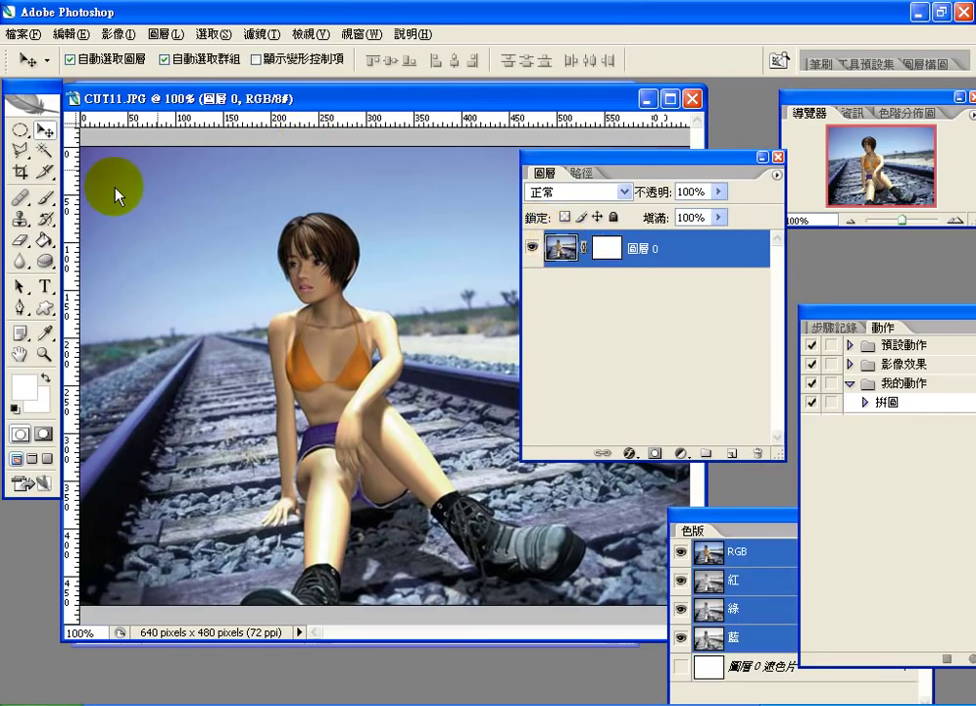
pyautogui.click(44, 196)
pyautogui.click(208, 314)
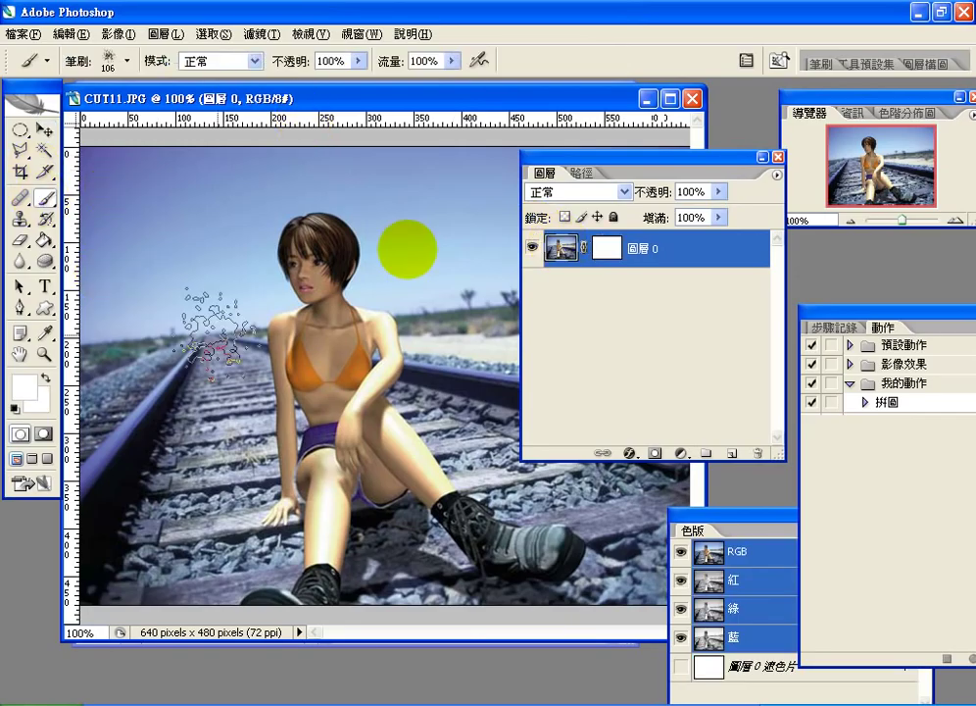
pyautogui.moveTo(406, 240); pyautogui.dragTo(196, 314)
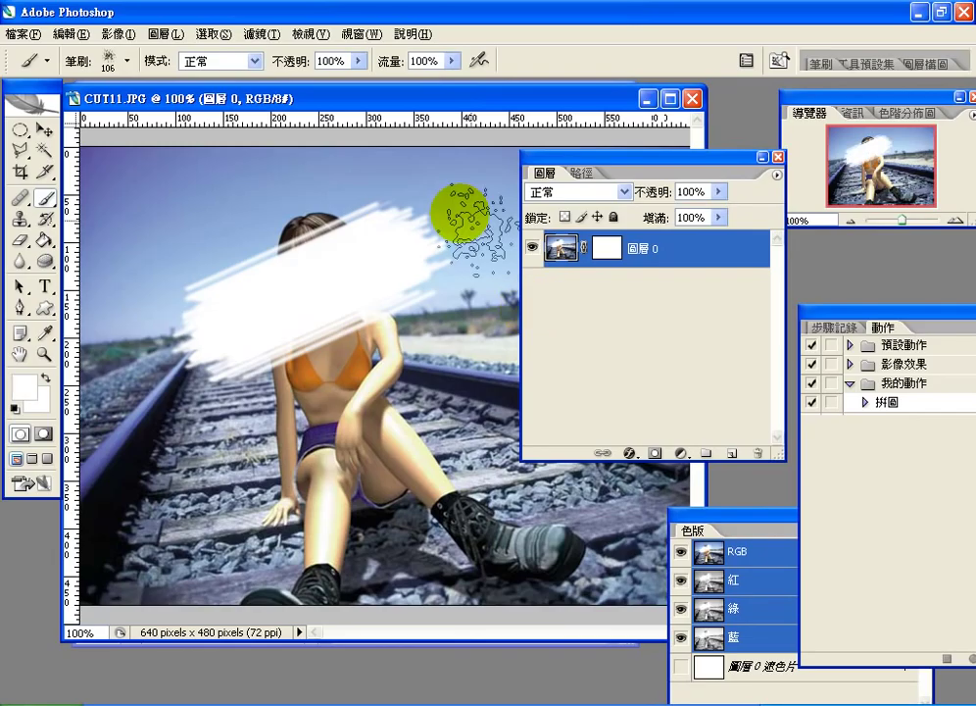
pyautogui.click(73, 34)
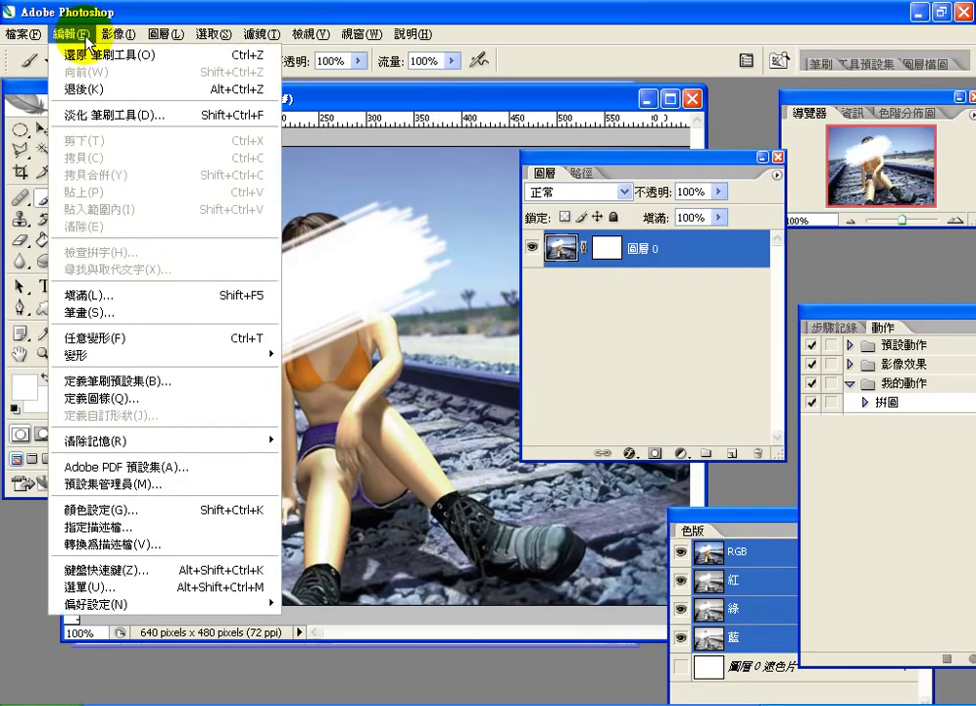
pyautogui.hotkey('ctrl', 'z')
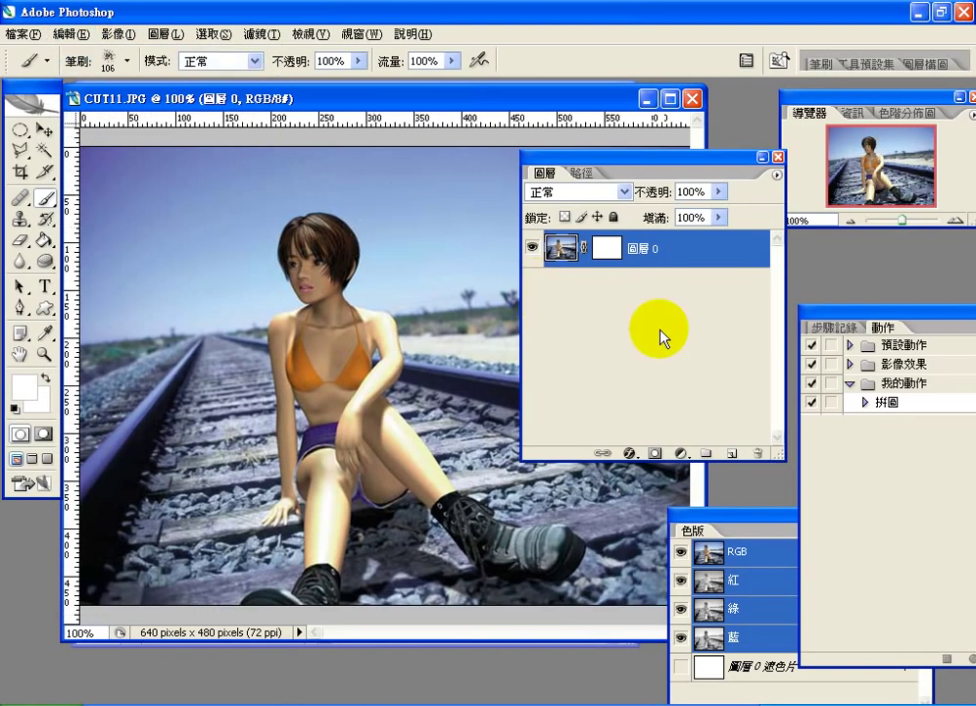
# Paint black on the layer mask with the 106 px spatter brush to hide the scenery beside and above the woman.
pyautogui.click(606, 250)
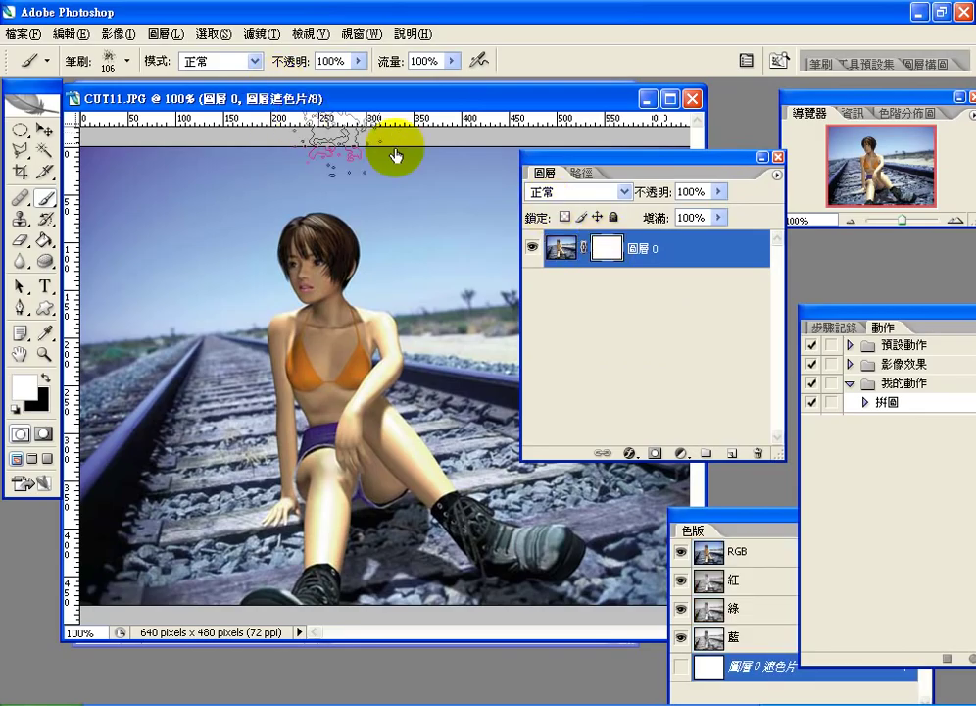
pyautogui.click(45, 376)
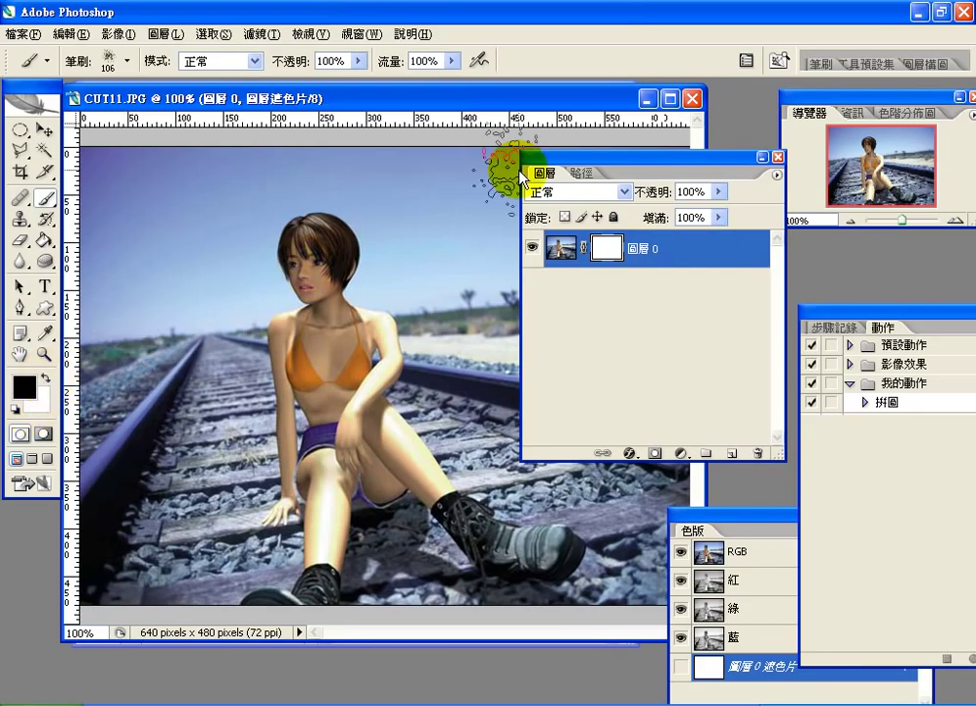
pyautogui.moveTo(596, 176); pyautogui.dragTo(682, 196)
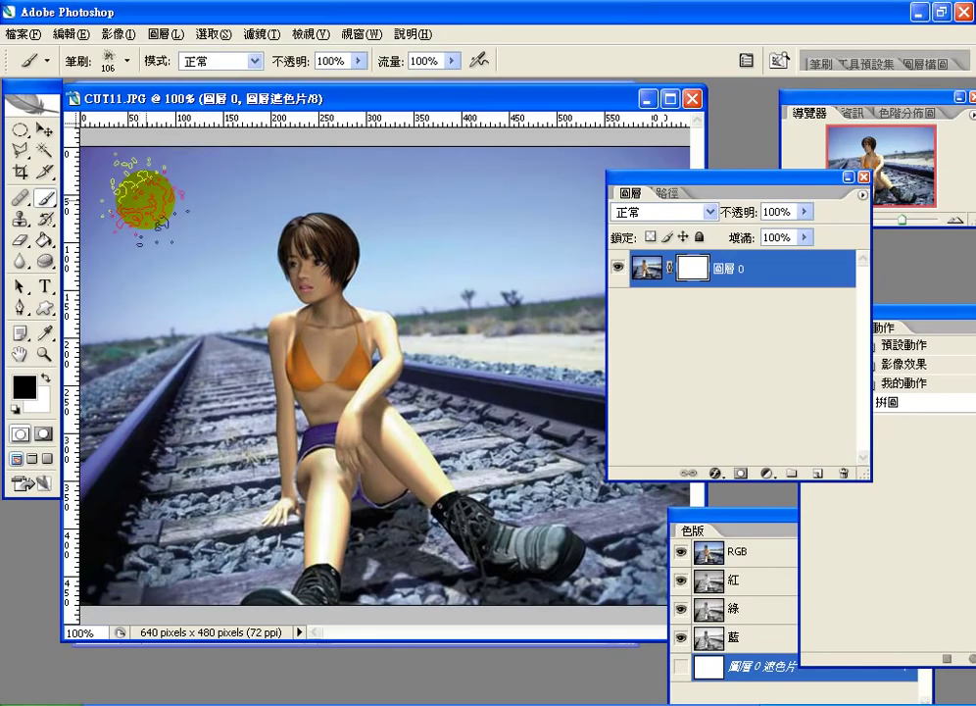
pyautogui.moveTo(142, 199)
pyautogui.mouseDown()
pyautogui.moveTo(175, 169)
pyautogui.moveTo(91, 228)
pyautogui.moveTo(181, 192)
pyautogui.moveTo(140, 233)
pyautogui.moveTo(382, 109)
pyautogui.moveTo(131, 290)
pyautogui.moveTo(159, 342)
pyautogui.moveTo(140, 402)
pyautogui.moveTo(98, 457)
pyautogui.moveTo(186, 436)
pyautogui.moveTo(229, 410)
pyautogui.moveTo(124, 577)
pyautogui.moveTo(261, 524)
pyautogui.mouseUp()
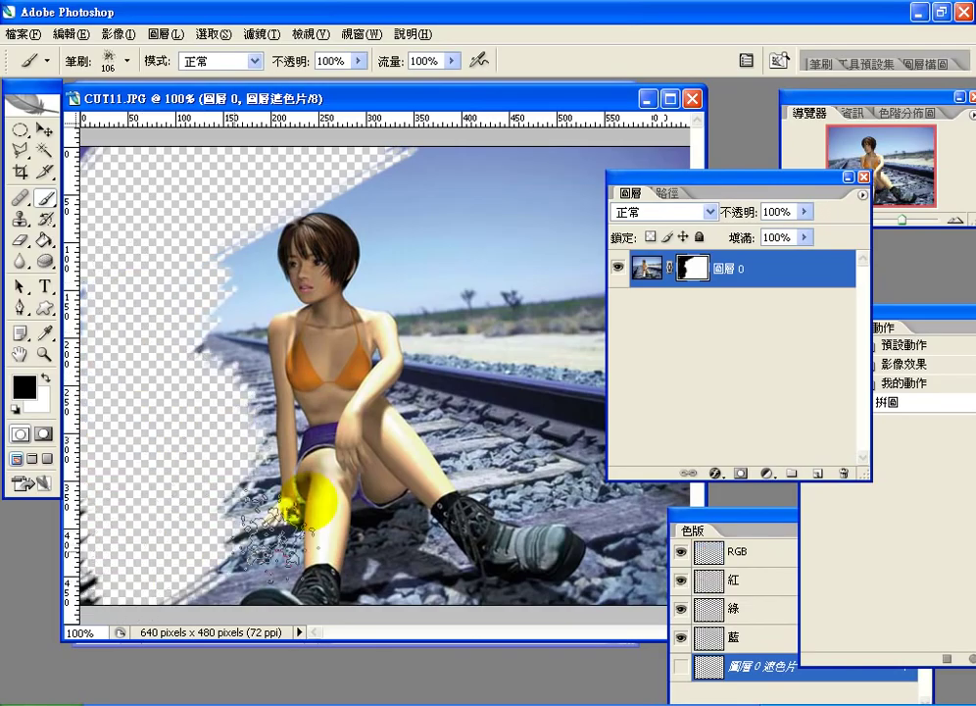
pyautogui.moveTo(560, 189)
pyautogui.mouseDown()
pyautogui.moveTo(576, 162)
pyautogui.moveTo(449, 211)
pyautogui.moveTo(498, 147)
pyautogui.moveTo(427, 181)
pyautogui.mouseUp()
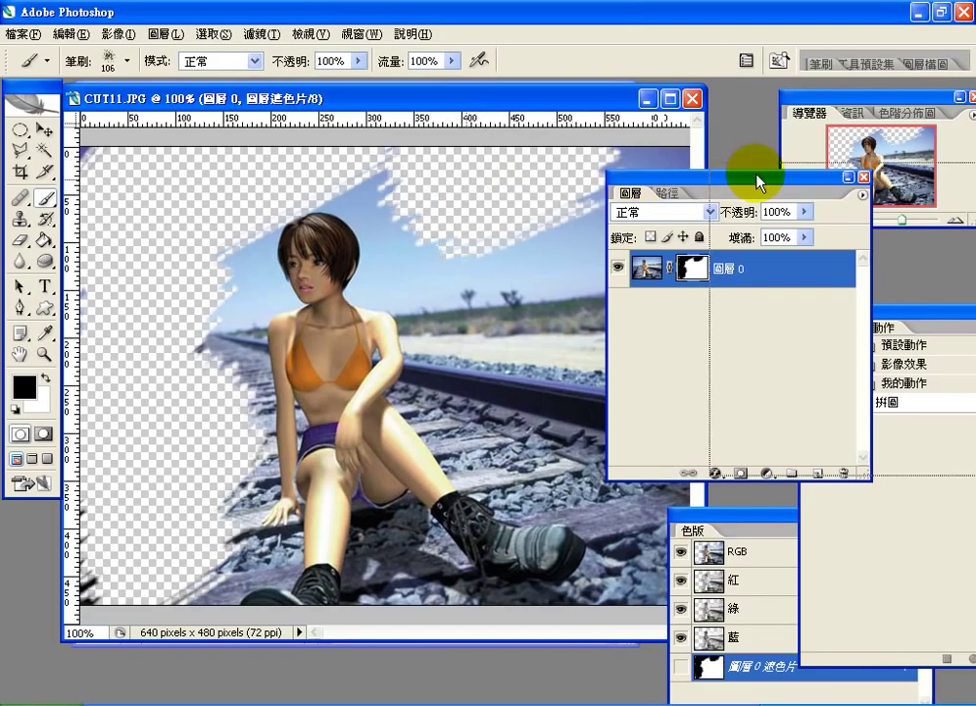
pyautogui.moveTo(760, 179); pyautogui.dragTo(863, 173)
pyautogui.moveTo(663, 176)
pyautogui.mouseDown()
pyautogui.moveTo(654, 164)
pyautogui.moveTo(567, 244)
pyautogui.moveTo(667, 200)
pyautogui.moveTo(584, 332)
pyautogui.moveTo(665, 290)
pyautogui.moveTo(567, 409)
pyautogui.moveTo(583, 387)
pyautogui.moveTo(599, 457)
pyautogui.moveTo(665, 425)
pyautogui.moveTo(647, 417)
pyautogui.mouseUp()
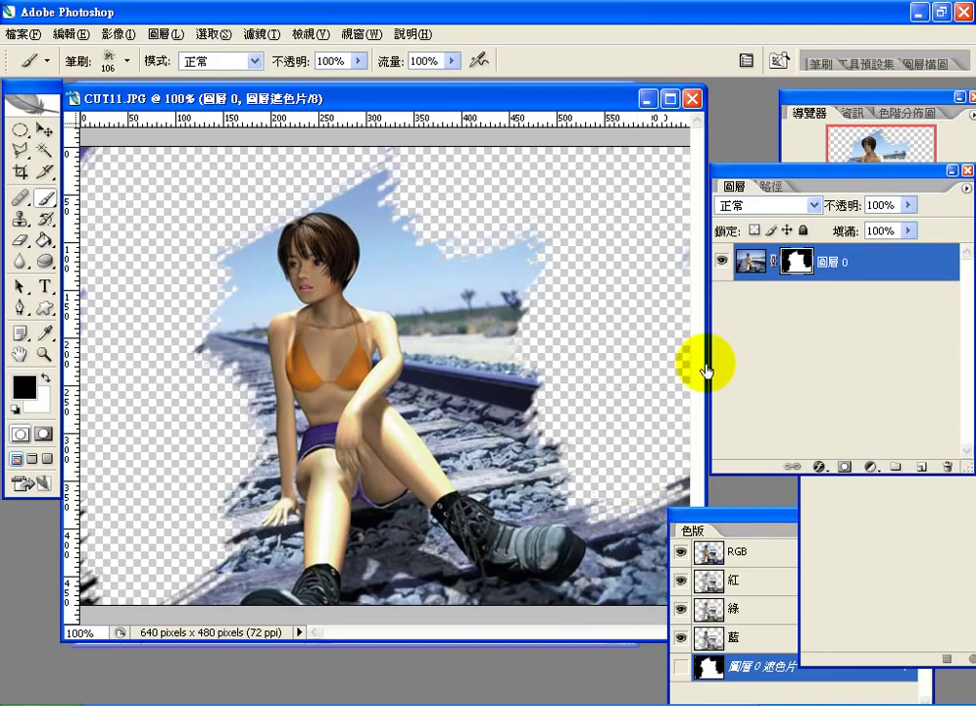
pyautogui.moveTo(769, 174); pyautogui.dragTo(655, 153)
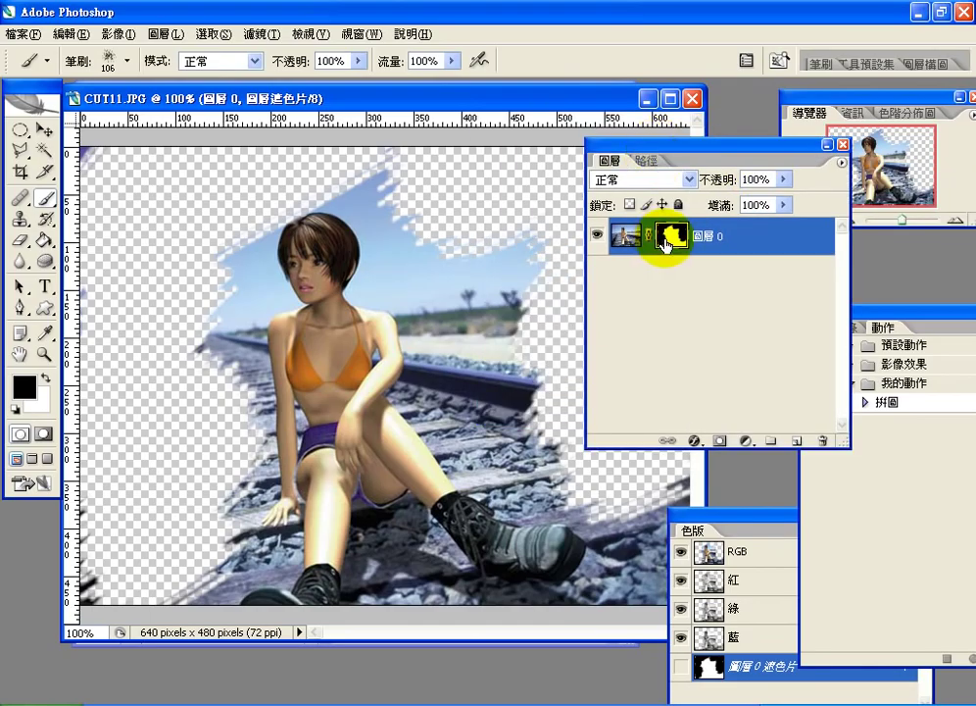
# Fill the entire layer mask with the black foreground color at 100% opacity in normal mode.
pyautogui.click(44, 239)
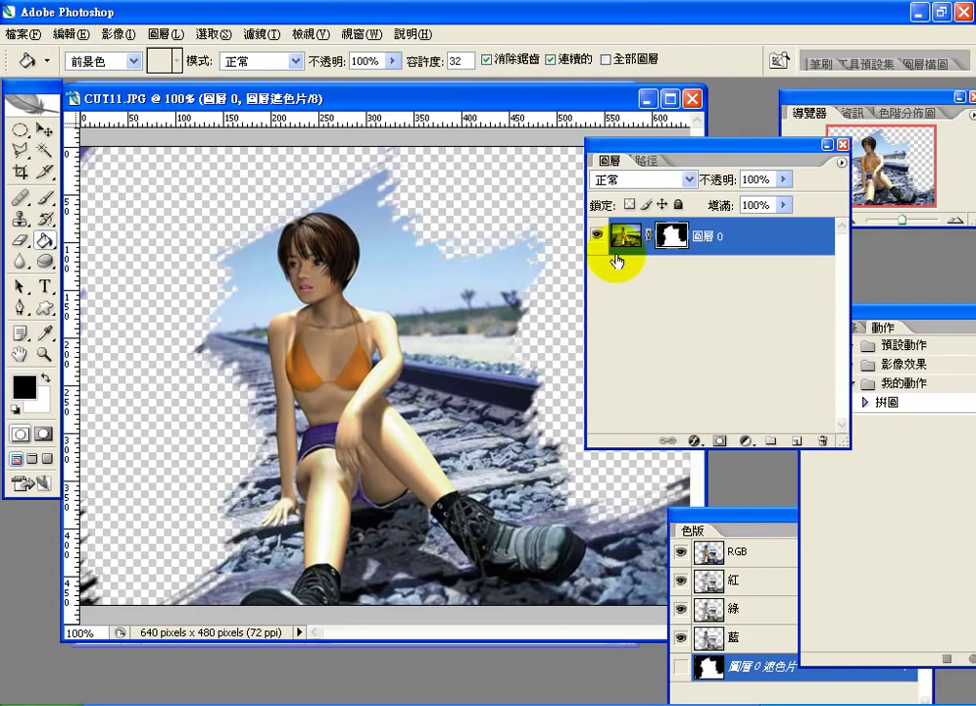
pyautogui.click(70, 33)
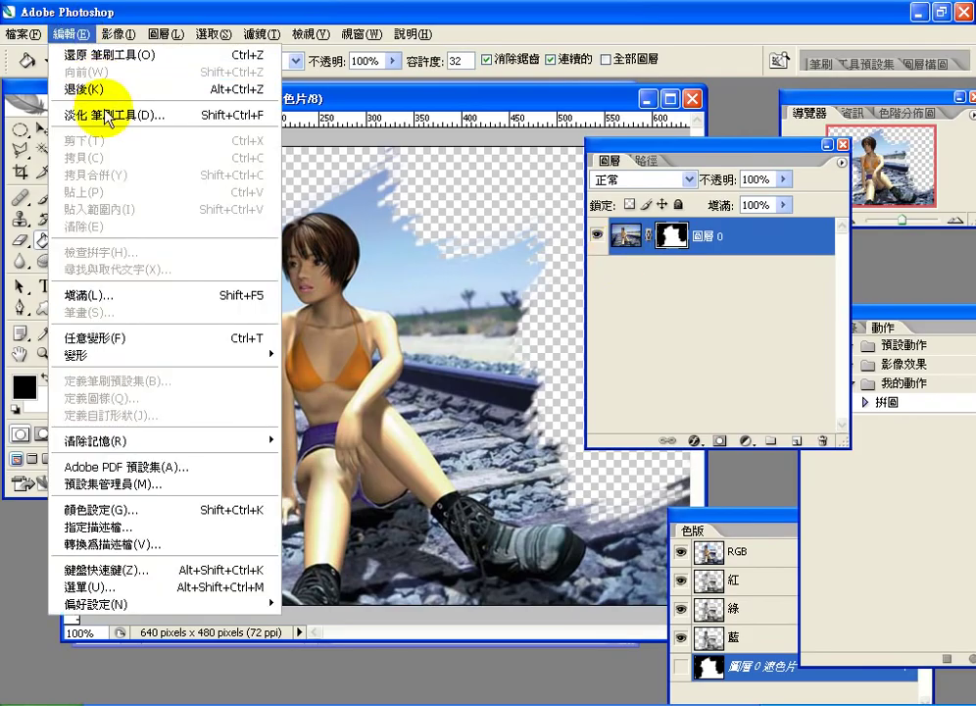
pyautogui.click(125, 295)
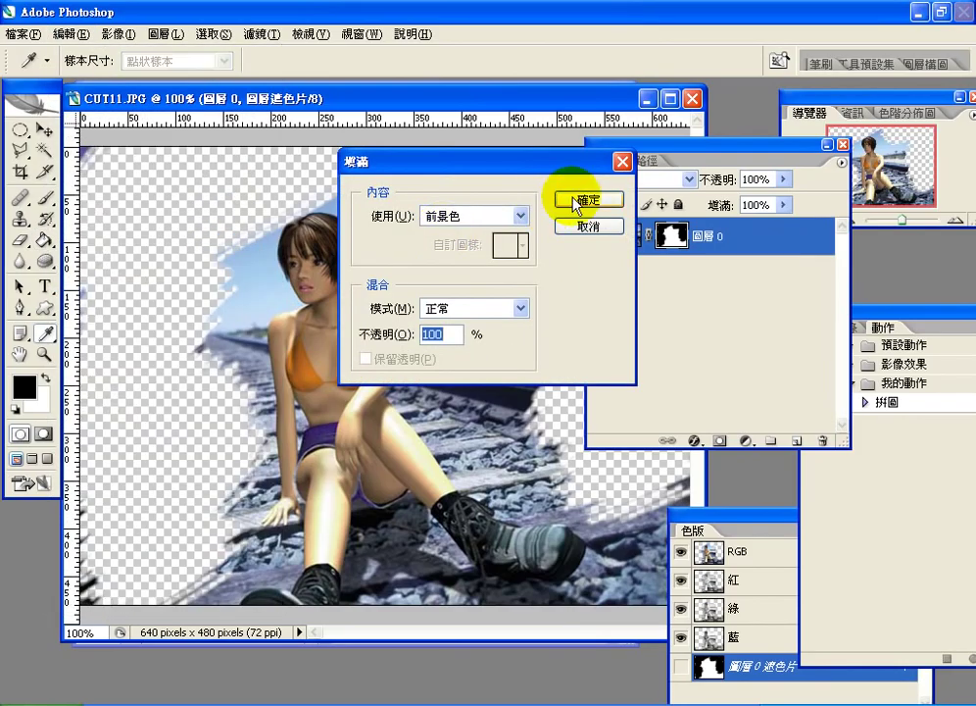
pyautogui.click(573, 202)
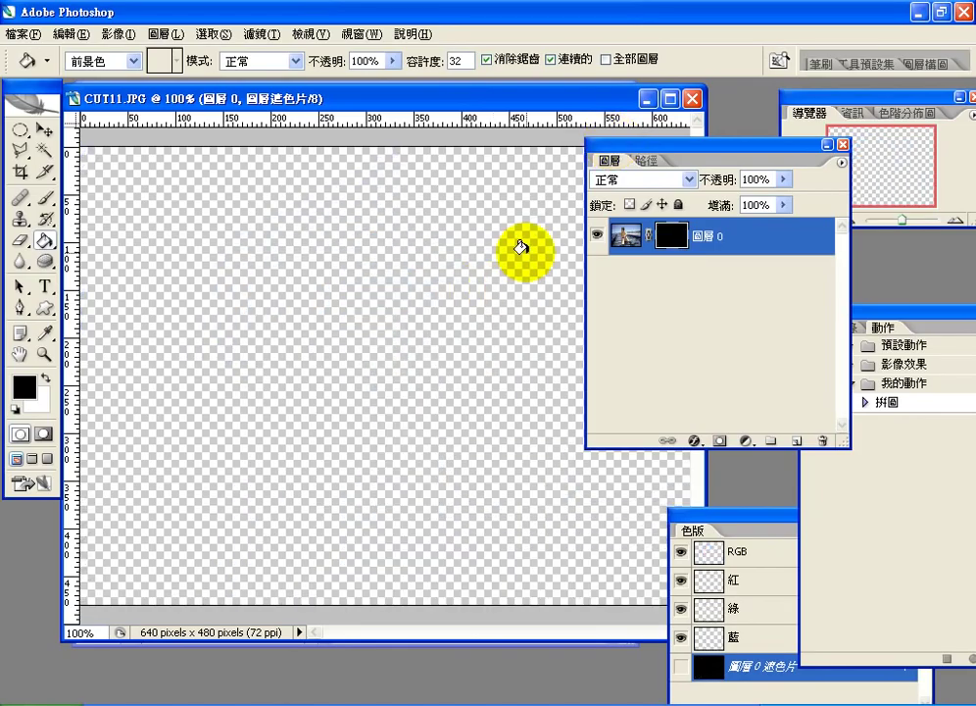
# Paint white on the black layer mask with the 106 px spatter brush to reveal the woman and the scenery around her.
pyautogui.click(45, 376)
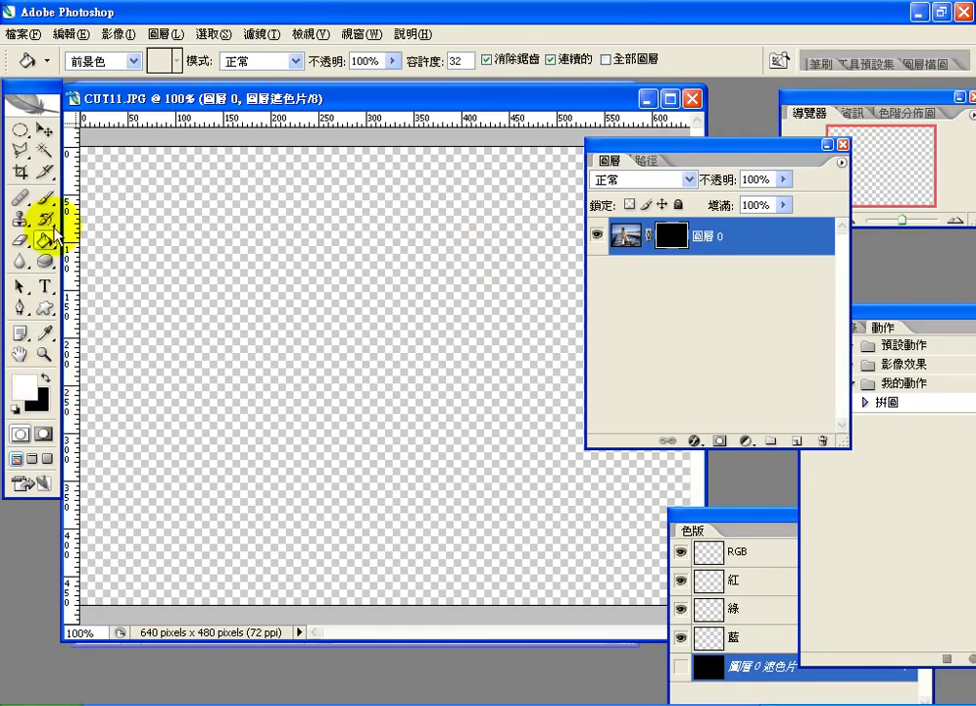
pyautogui.click(46, 199)
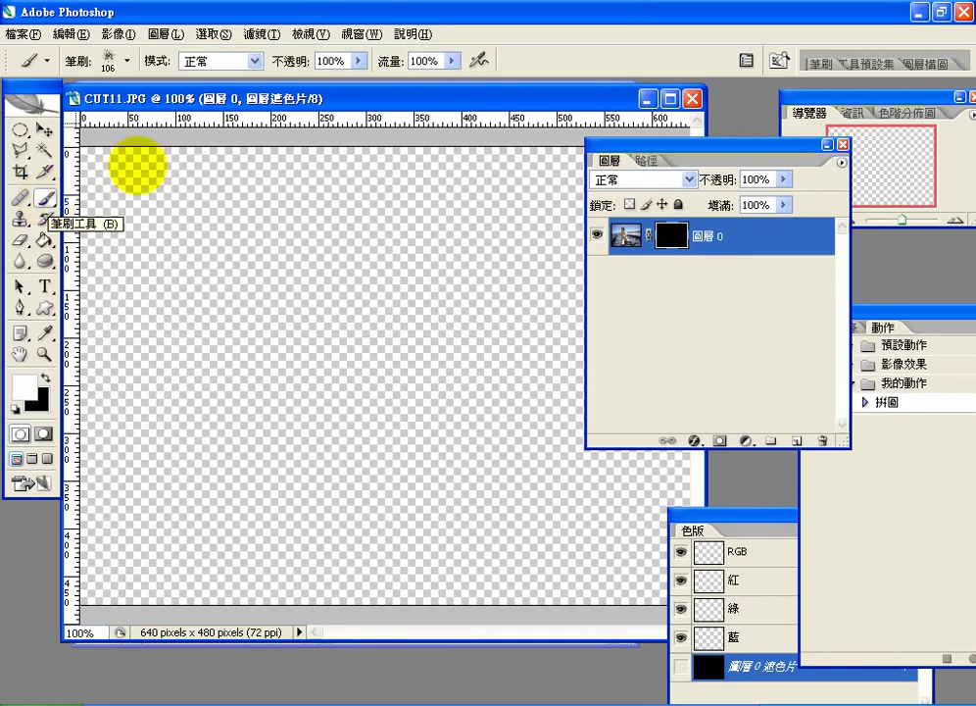
pyautogui.moveTo(604, 148); pyautogui.dragTo(689, 137)
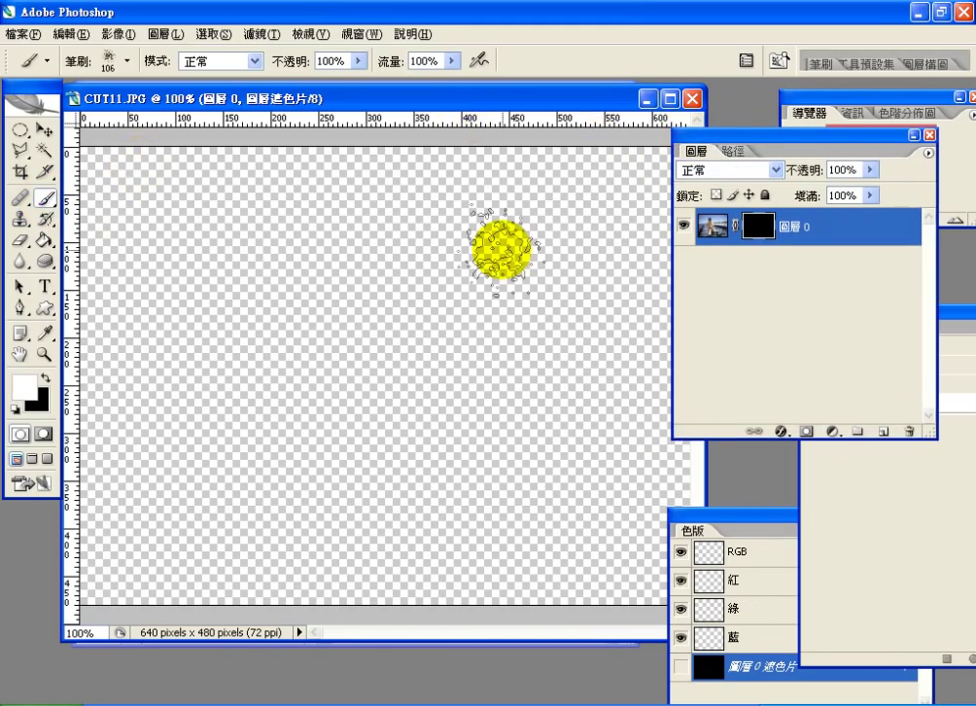
pyautogui.moveTo(518, 228)
pyautogui.mouseDown()
pyautogui.moveTo(403, 326)
pyautogui.moveTo(450, 324)
pyautogui.moveTo(453, 276)
pyautogui.moveTo(419, 231)
pyautogui.moveTo(267, 342)
pyautogui.moveTo(311, 324)
pyautogui.moveTo(370, 217)
pyautogui.moveTo(290, 277)
pyautogui.moveTo(257, 283)
pyautogui.mouseUp()
pyautogui.moveTo(416, 439)
pyautogui.mouseDown()
pyautogui.moveTo(456, 403)
pyautogui.moveTo(506, 398)
pyautogui.moveTo(392, 554)
pyautogui.moveTo(408, 458)
pyautogui.moveTo(326, 403)
pyautogui.moveTo(256, 512)
pyautogui.moveTo(314, 328)
pyautogui.moveTo(228, 403)
pyautogui.moveTo(371, 340)
pyautogui.moveTo(257, 519)
pyautogui.moveTo(396, 456)
pyautogui.moveTo(403, 414)
pyautogui.moveTo(323, 490)
pyautogui.moveTo(338, 554)
pyautogui.mouseUp()
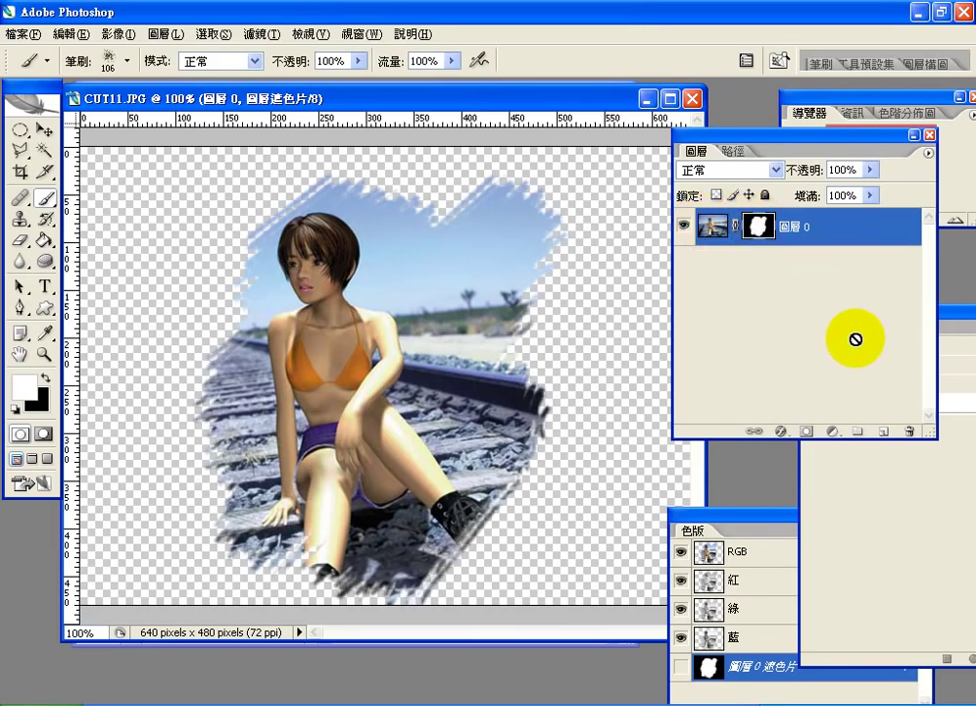
# Delete the photo layer's mask without applying it.
pyautogui.moveTo(855, 339); pyautogui.dragTo(910, 432)
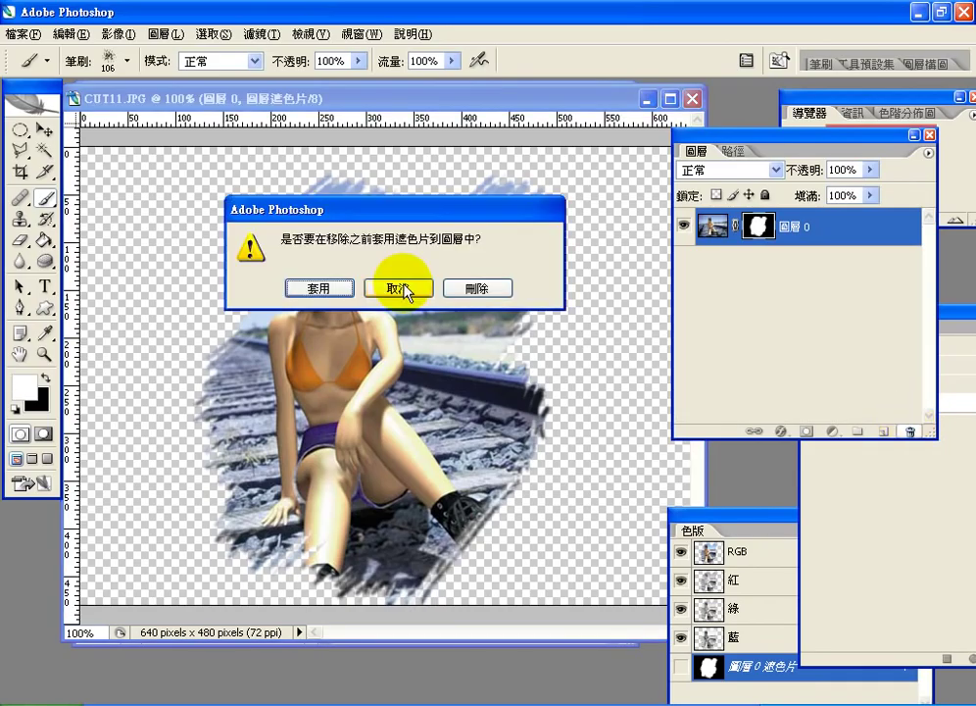
pyautogui.click(477, 288)
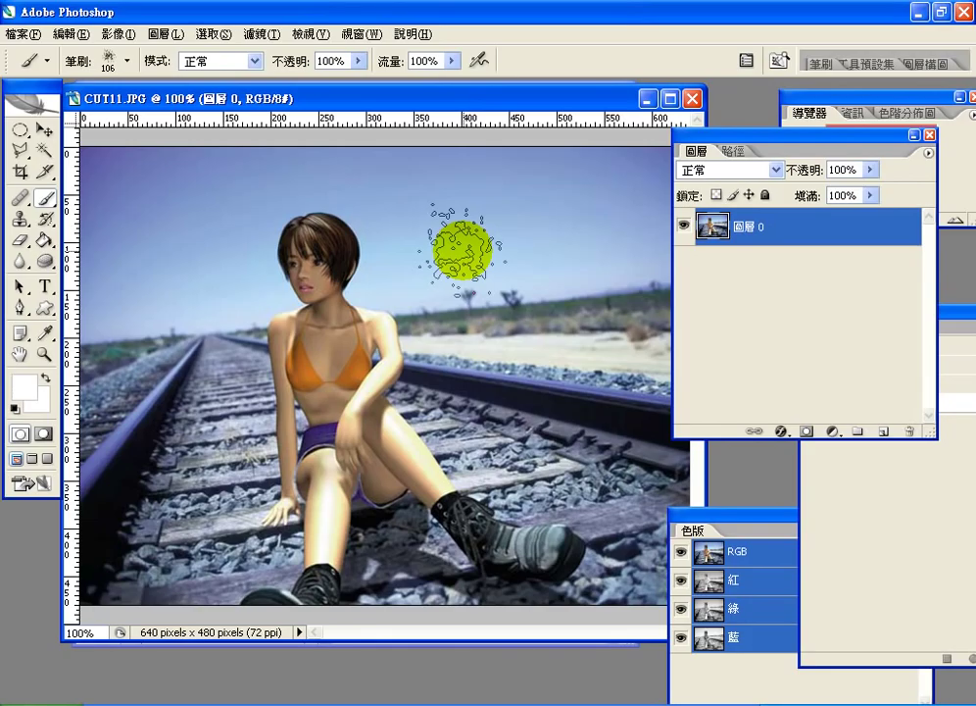
# Enter Quick Mask mode and cover the woman from head to boots with black 106 px spatter brush strokes.
pyautogui.click(44, 438)
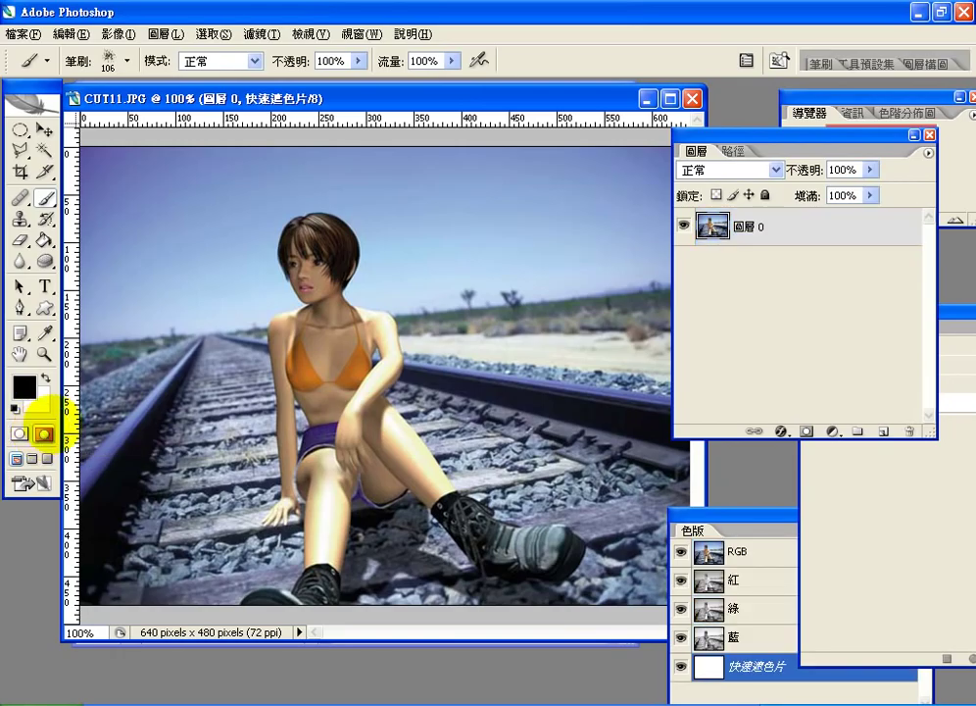
pyautogui.click(298, 235)
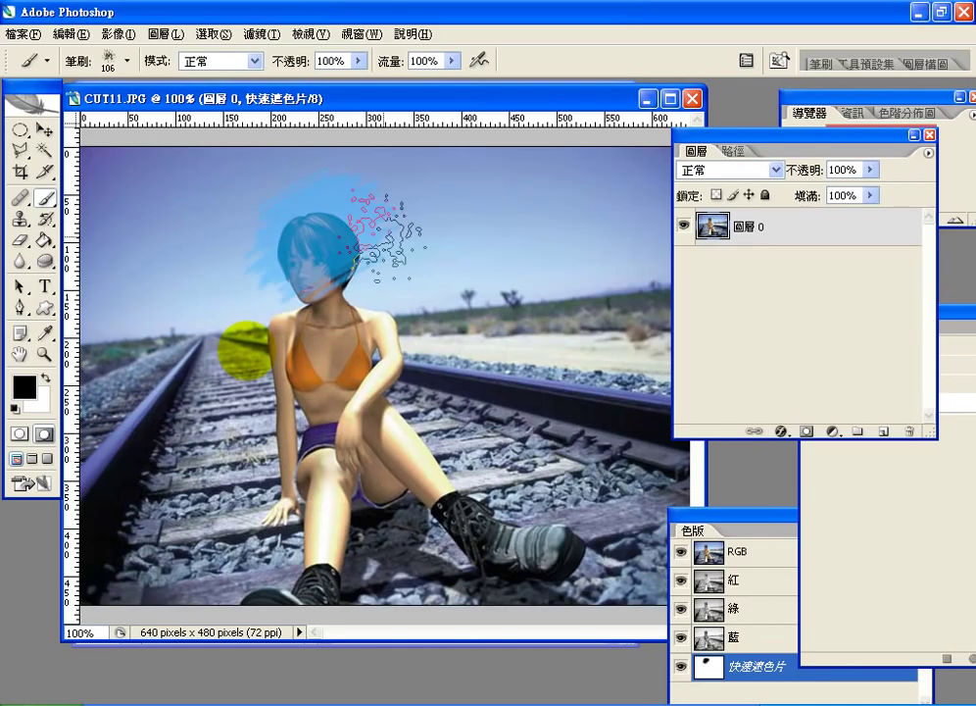
pyautogui.moveTo(385, 235)
pyautogui.mouseDown()
pyautogui.moveTo(252, 343)
pyautogui.moveTo(451, 322)
pyautogui.moveTo(331, 371)
pyautogui.moveTo(345, 373)
pyautogui.mouseUp()
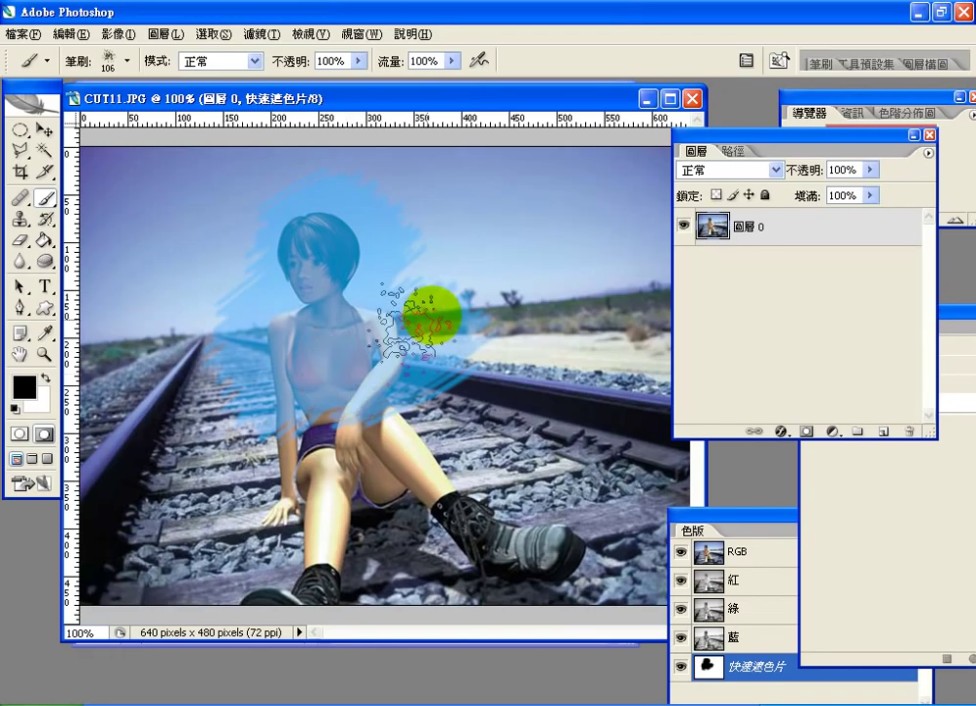
pyautogui.moveTo(515, 387)
pyautogui.mouseDown()
pyautogui.moveTo(460, 548)
pyautogui.moveTo(534, 534)
pyautogui.mouseUp()
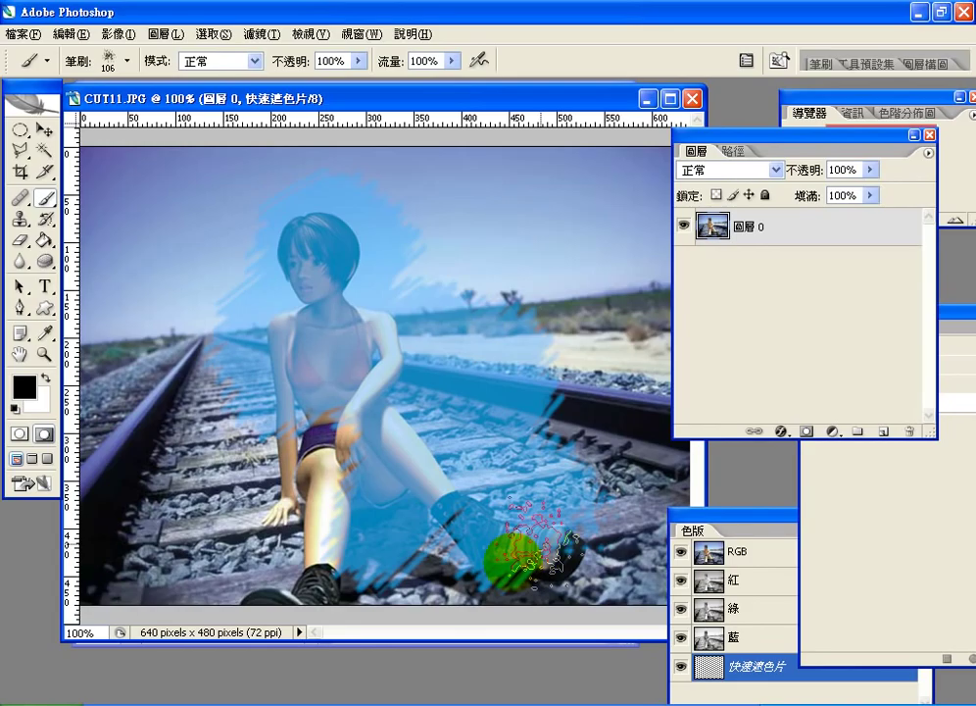
pyautogui.moveTo(348, 402)
pyautogui.mouseDown()
pyautogui.moveTo(341, 485)
pyautogui.moveTo(309, 541)
pyautogui.moveTo(370, 534)
pyautogui.mouseUp()
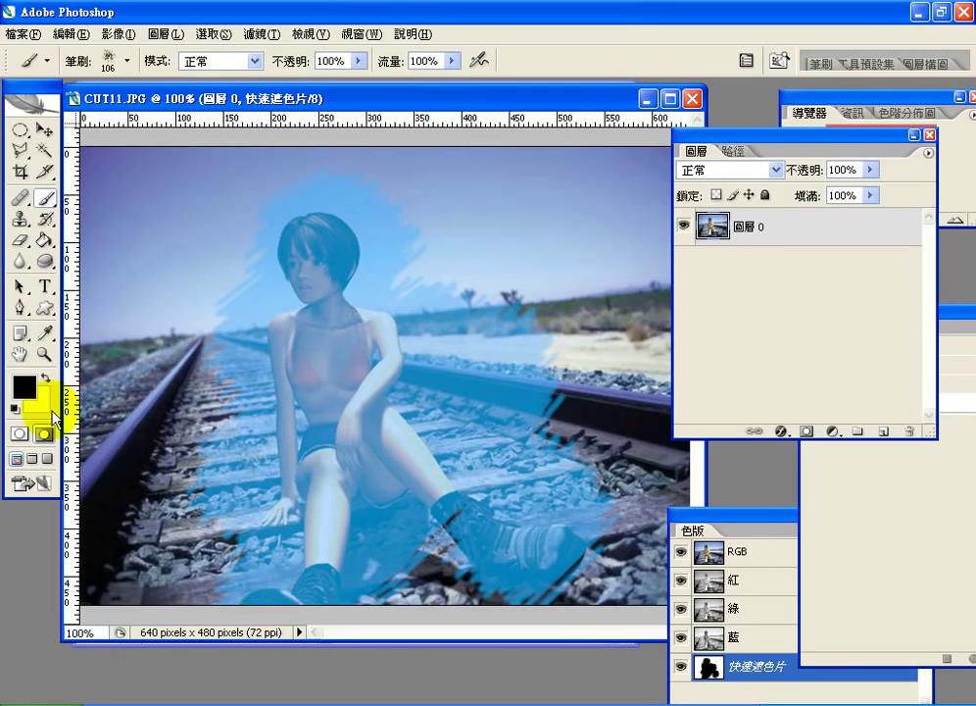
# Turn the quick mask into an inverted selection around the woman and add a layer mask from it.
pyautogui.click(24, 432)
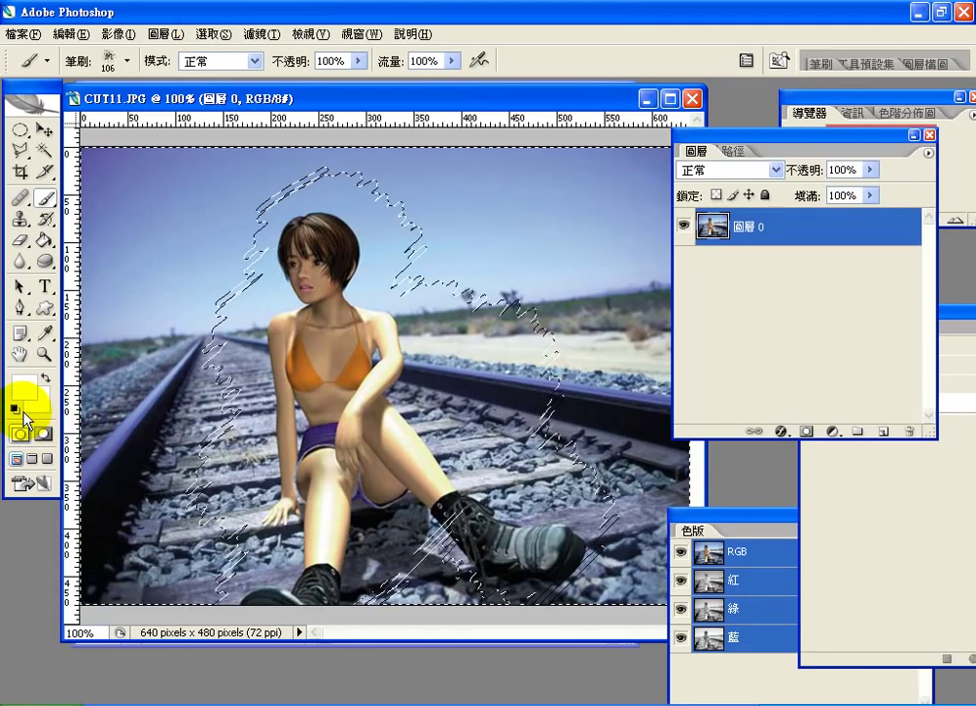
pyautogui.click(220, 36)
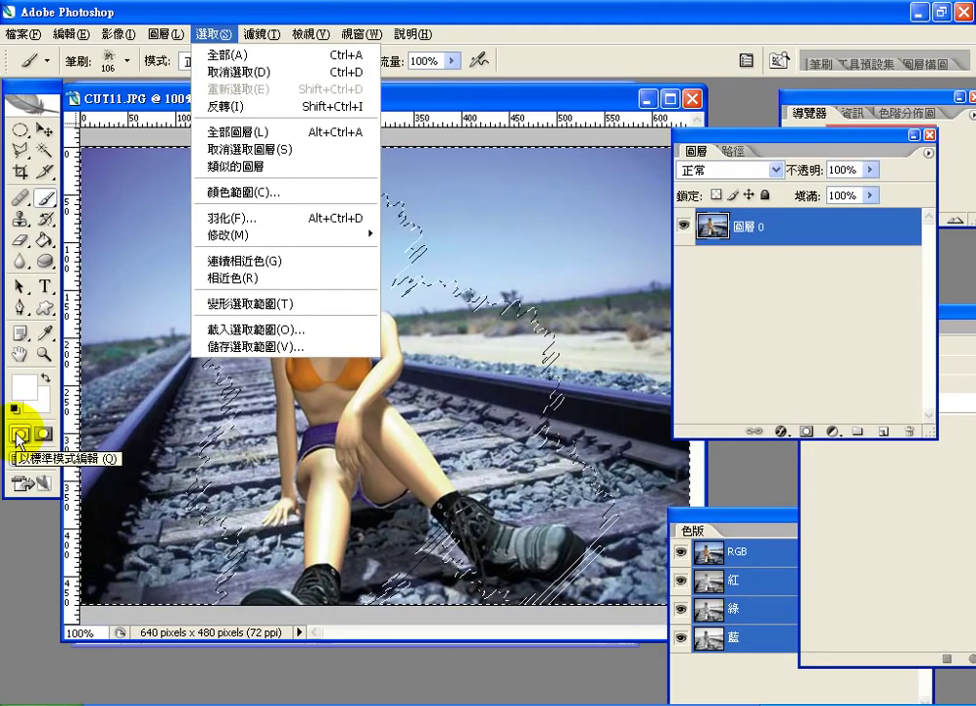
pyautogui.click(219, 102)
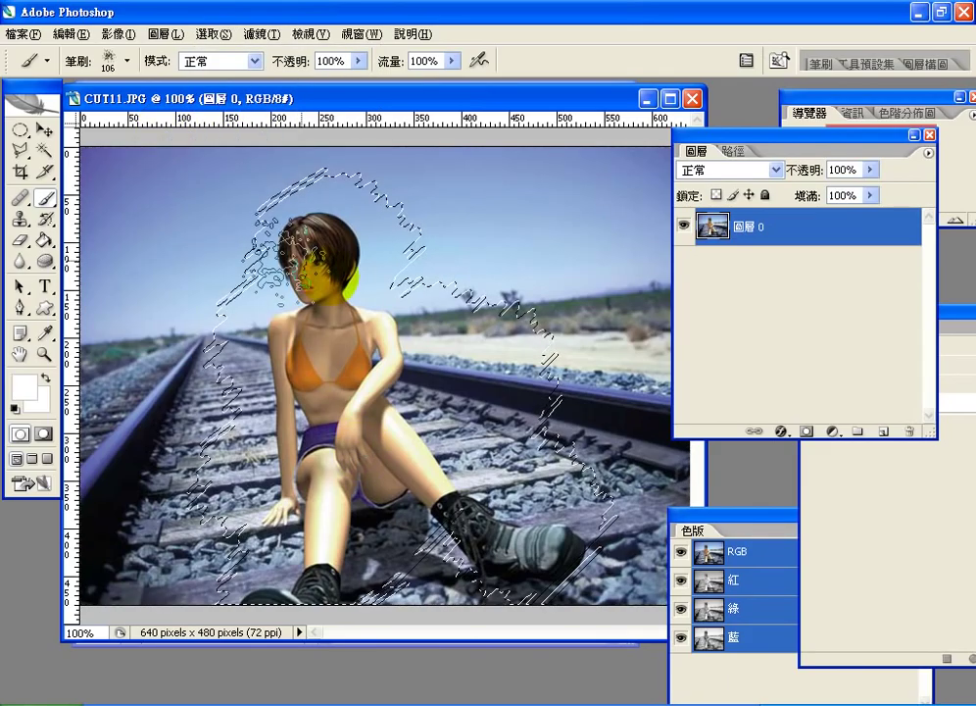
pyautogui.moveTo(294, 294)
pyautogui.mouseDown()
pyautogui.moveTo(305, 315)
pyautogui.moveTo(324, 314)
pyautogui.mouseUp()
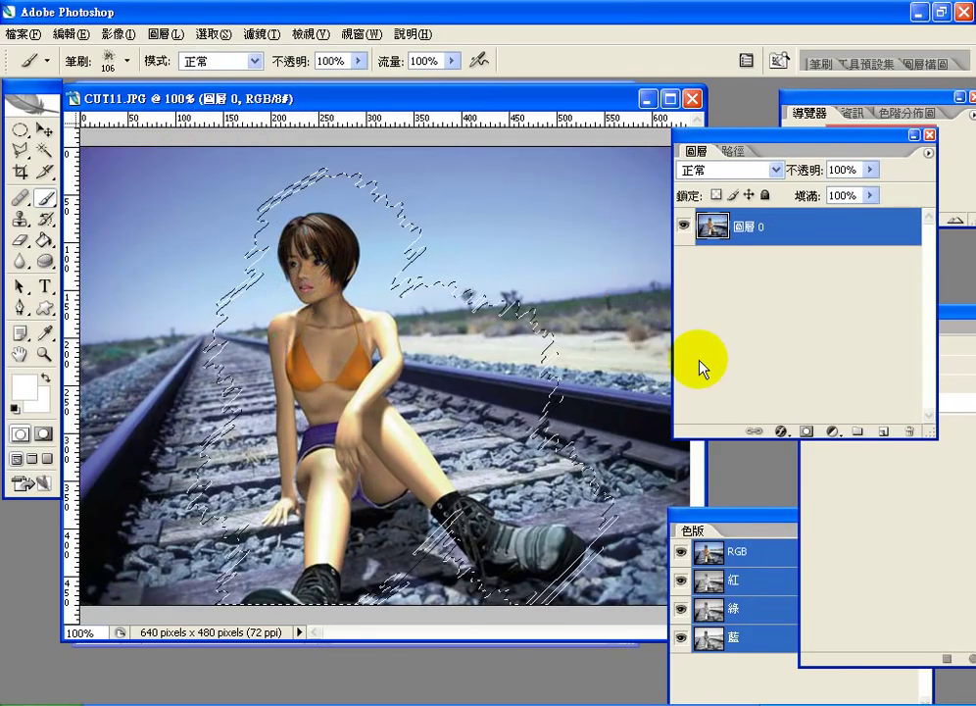
pyautogui.click(805, 433)
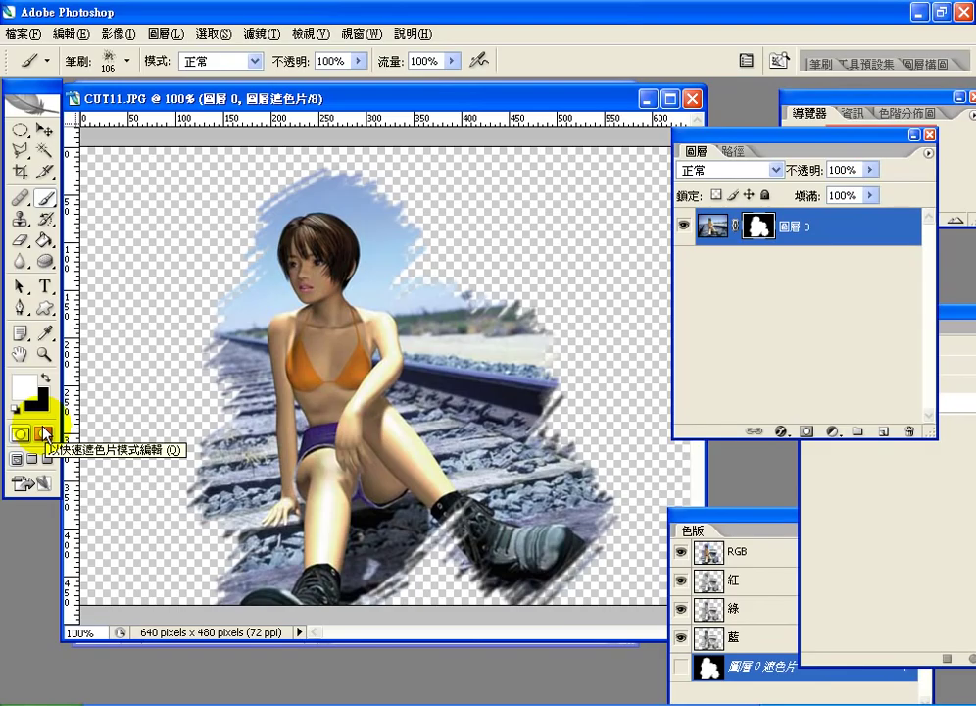
pyautogui.click(312, 299)
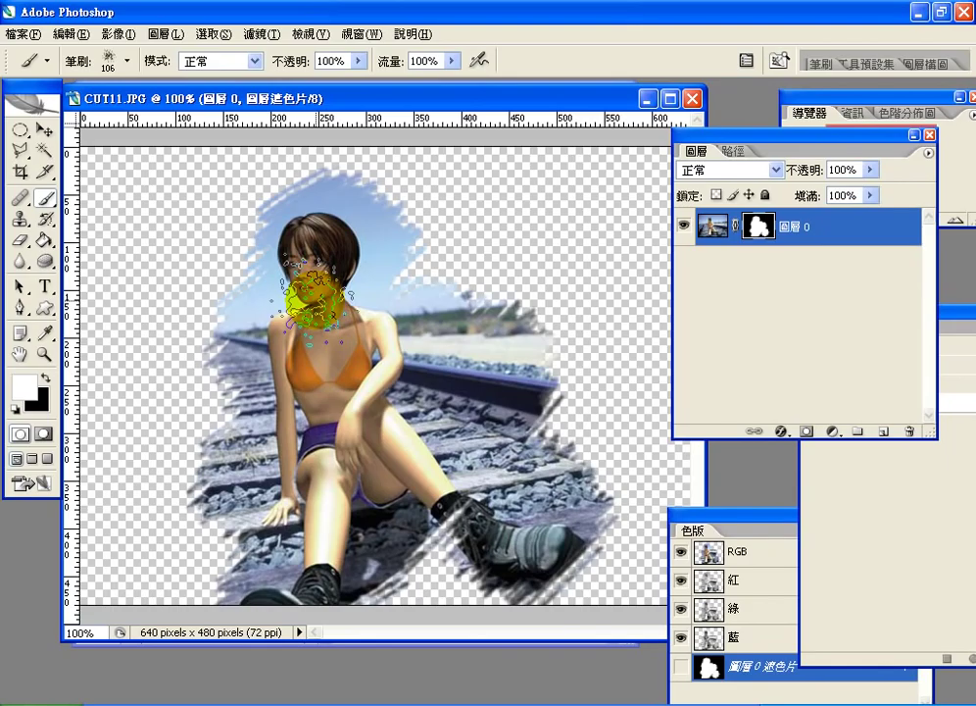
pyautogui.press('q')
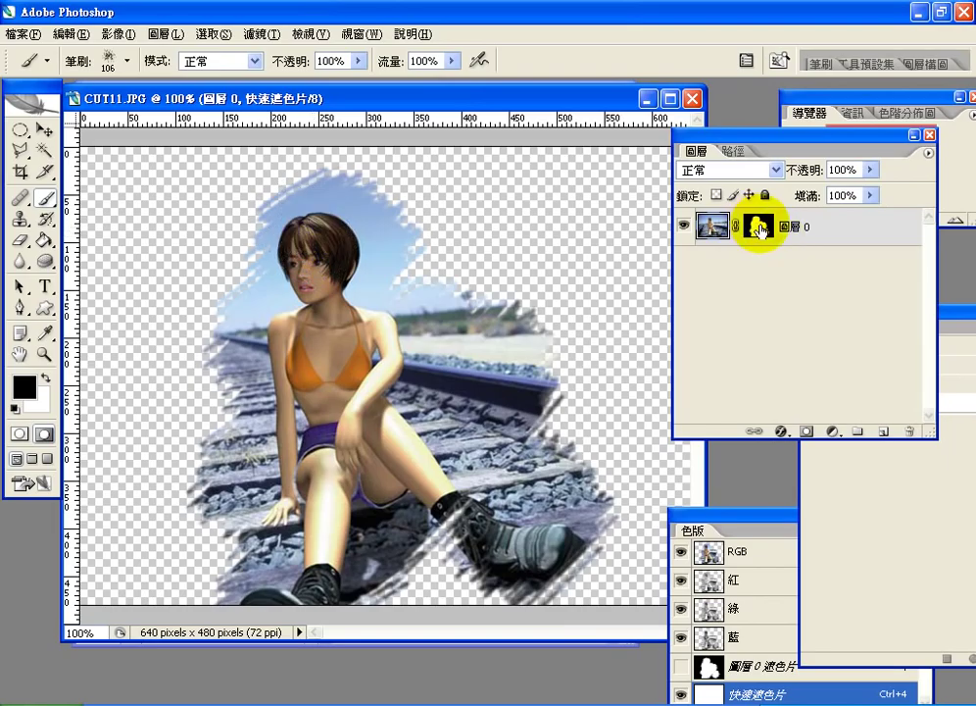
pyautogui.click(18, 434)
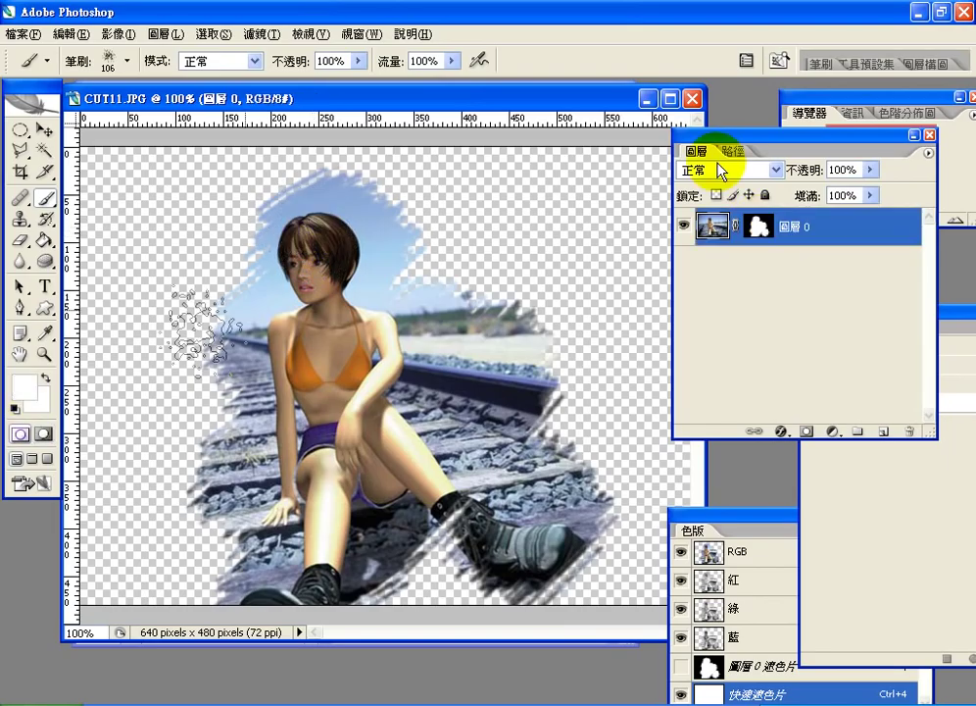
# Paint white on the layer mask to reveal more sky and track around the woman's head and shoulders.
pyautogui.click(758, 227)
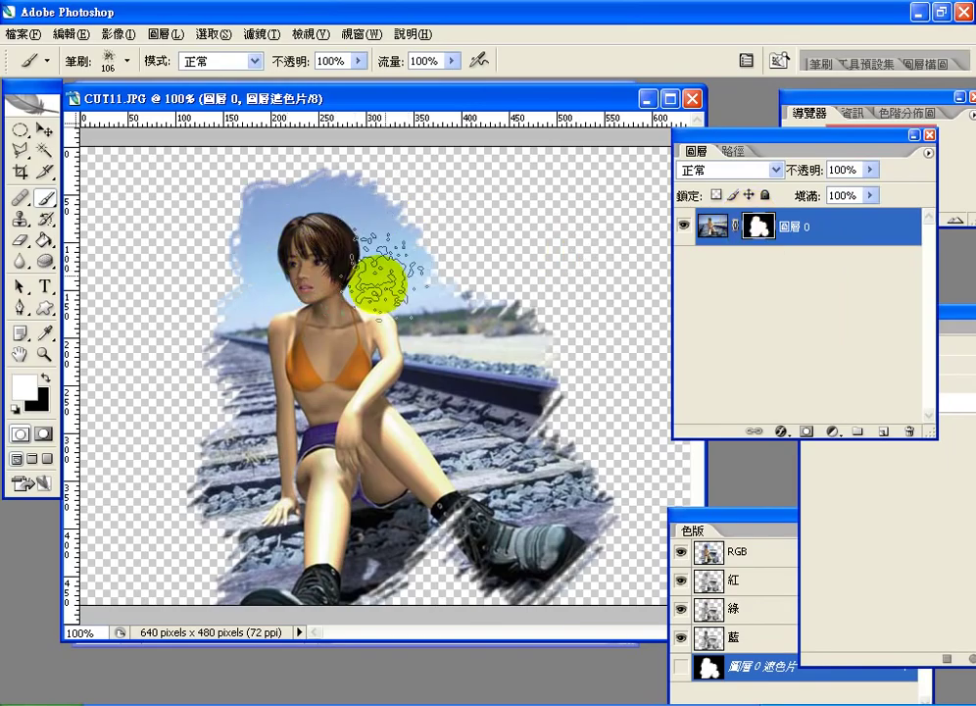
pyautogui.moveTo(382, 304)
pyautogui.mouseDown()
pyautogui.moveTo(193, 332)
pyautogui.moveTo(219, 322)
pyautogui.moveTo(247, 336)
pyautogui.mouseUp()
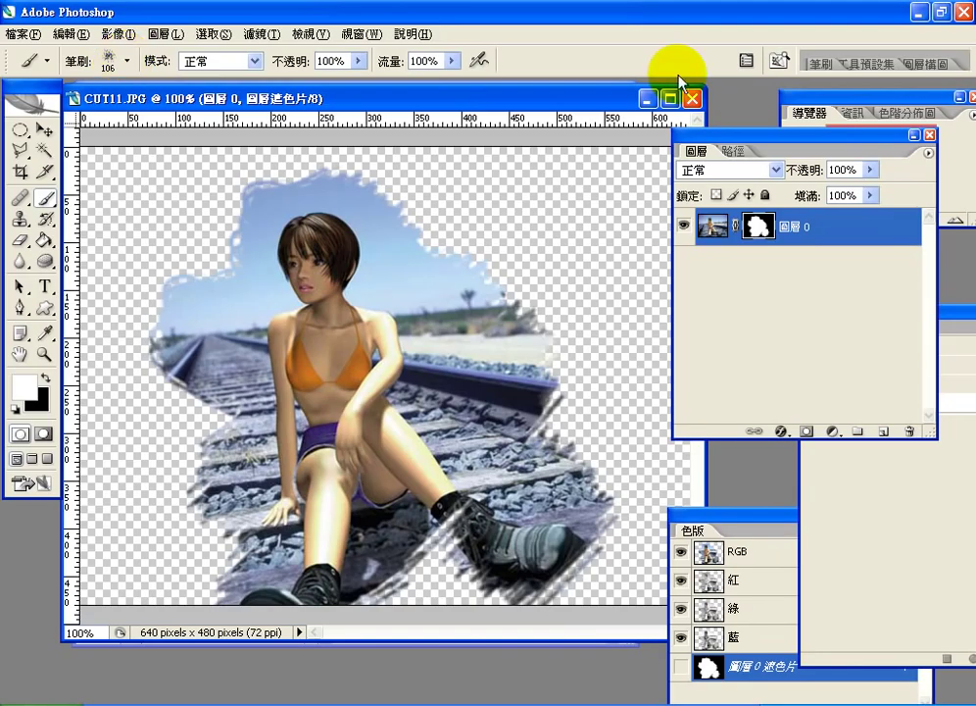
# Fill the layer mask with the black background color and return to the Brush tool.
pyautogui.click(82, 35)
pyautogui.click(133, 296)
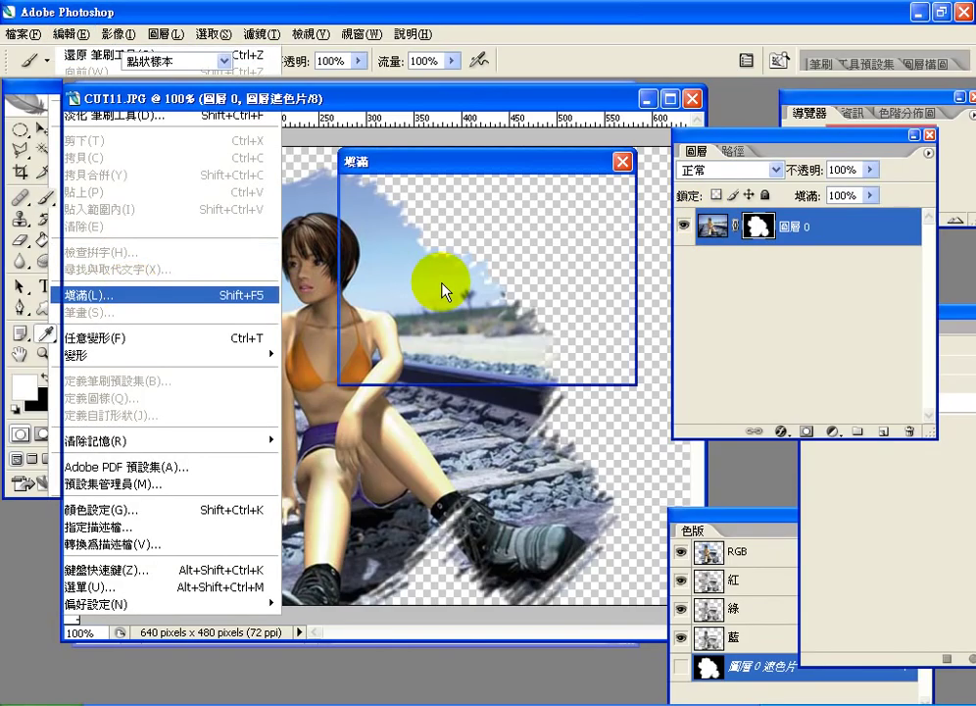
pyautogui.click(516, 215)
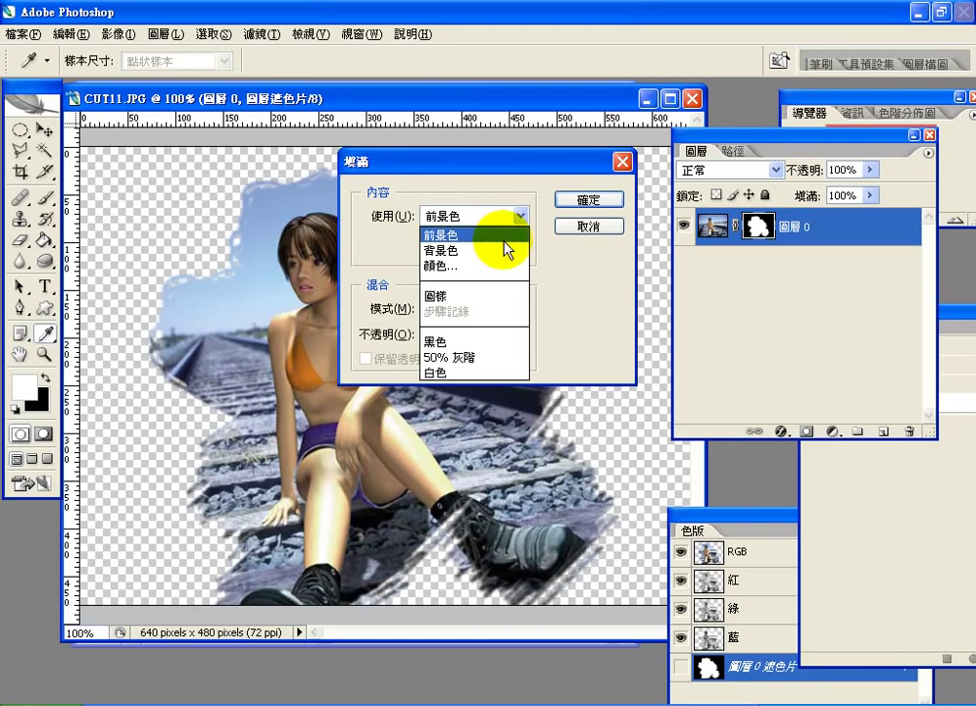
pyautogui.click(505, 250)
pyautogui.click(585, 199)
pyautogui.press('b')
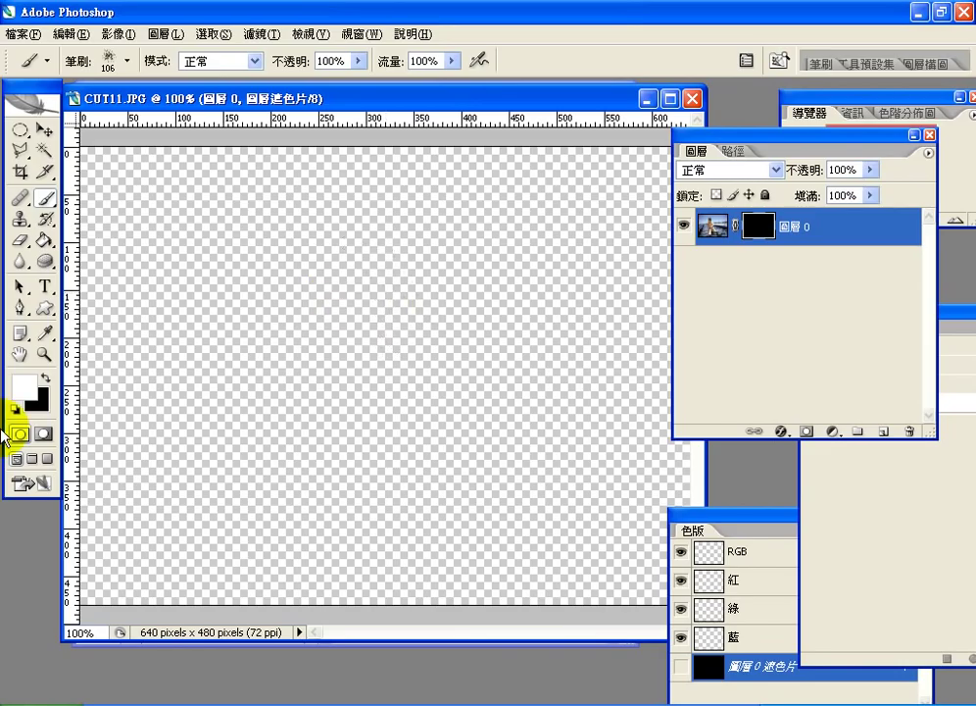
# Paint white on the black layer mask with the 106 px spatter brush to reveal the woman and the surrounding sky and tracks.
pyautogui.moveTo(392, 186)
pyautogui.mouseDown()
pyautogui.moveTo(374, 236)
pyautogui.moveTo(411, 181)
pyautogui.mouseUp()
pyautogui.moveTo(286, 300)
pyautogui.mouseDown()
pyautogui.moveTo(303, 284)
pyautogui.moveTo(282, 292)
pyautogui.mouseUp()
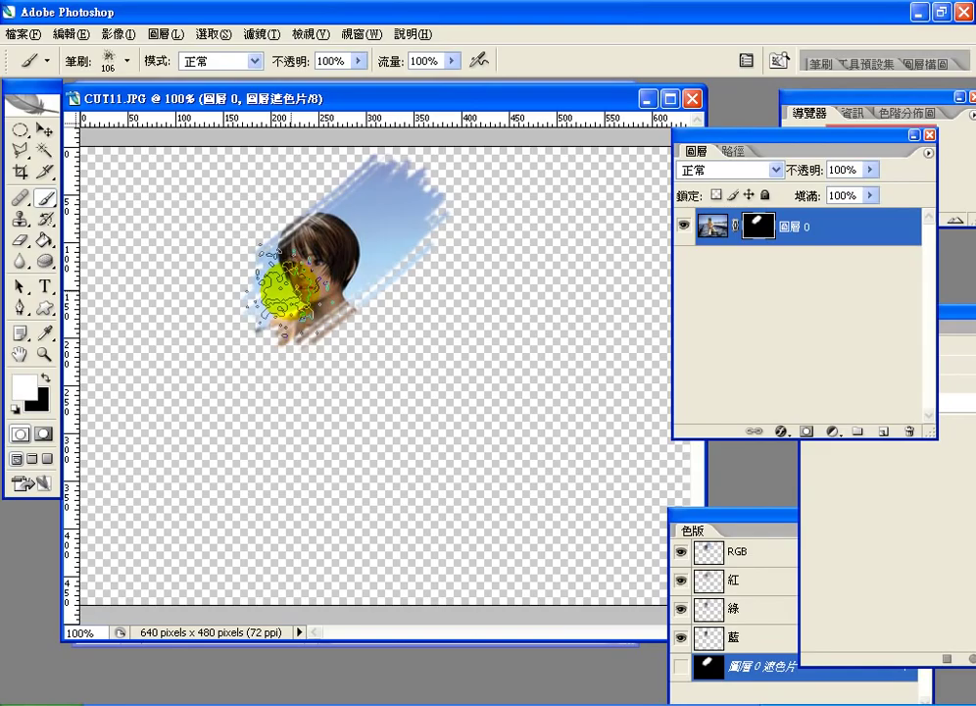
pyautogui.moveTo(282, 289)
pyautogui.mouseDown()
pyautogui.moveTo(360, 174)
pyautogui.moveTo(301, 212)
pyautogui.moveTo(272, 250)
pyautogui.mouseUp()
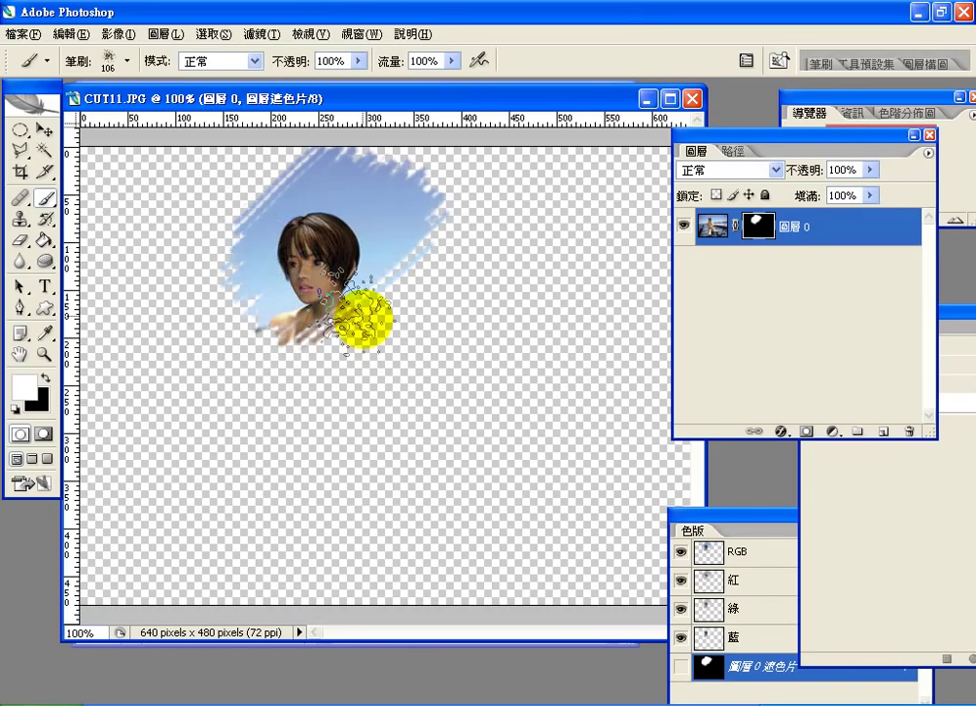
pyautogui.moveTo(360, 309)
pyautogui.mouseDown()
pyautogui.moveTo(421, 169)
pyautogui.moveTo(280, 378)
pyautogui.moveTo(260, 382)
pyautogui.moveTo(447, 235)
pyautogui.moveTo(268, 461)
pyautogui.moveTo(257, 515)
pyautogui.moveTo(263, 459)
pyautogui.moveTo(403, 392)
pyautogui.moveTo(294, 511)
pyautogui.moveTo(169, 174)
pyautogui.moveTo(444, 257)
pyautogui.moveTo(193, 318)
pyautogui.moveTo(505, 299)
pyautogui.moveTo(481, 280)
pyautogui.moveTo(218, 593)
pyautogui.moveTo(162, 481)
pyautogui.moveTo(545, 501)
pyautogui.moveTo(563, 556)
pyautogui.moveTo(222, 229)
pyautogui.mouseUp()
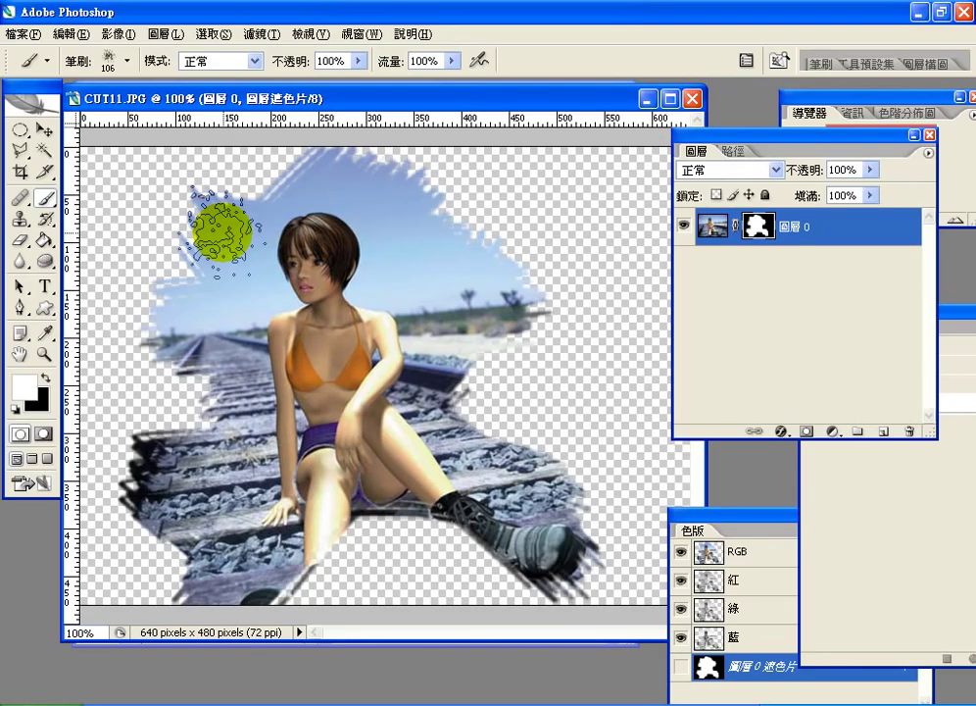
pyautogui.moveTo(222, 228)
pyautogui.mouseDown()
pyautogui.moveTo(351, 173)
pyautogui.moveTo(379, 147)
pyautogui.moveTo(326, 196)
pyautogui.mouseUp()
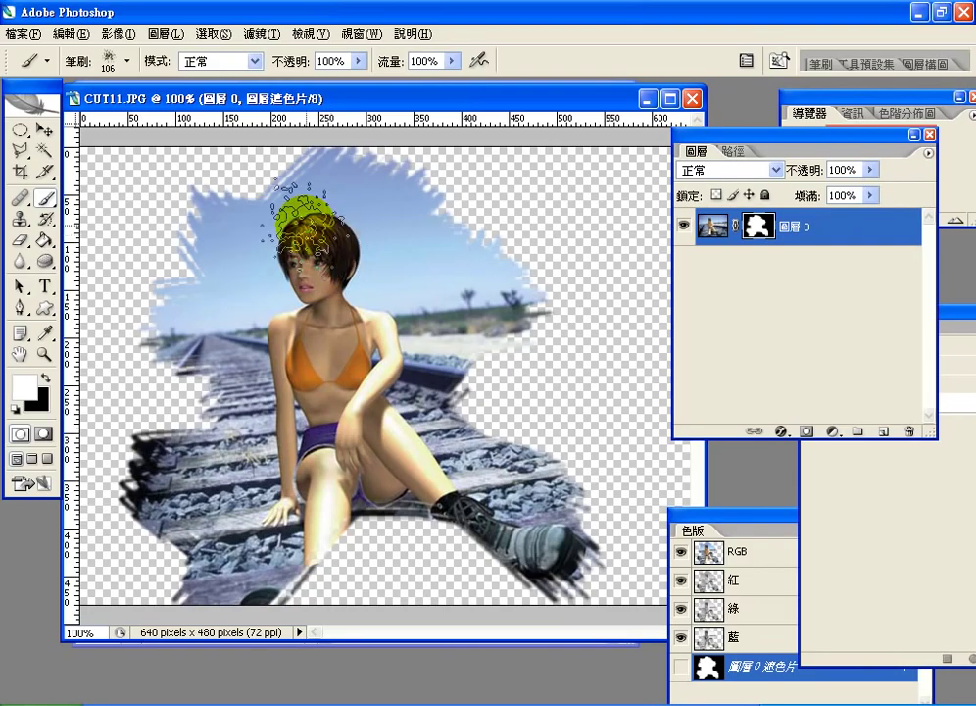
# Add a new layer beneath the masked photo layer and fill it with white.
pyautogui.click(882, 430)
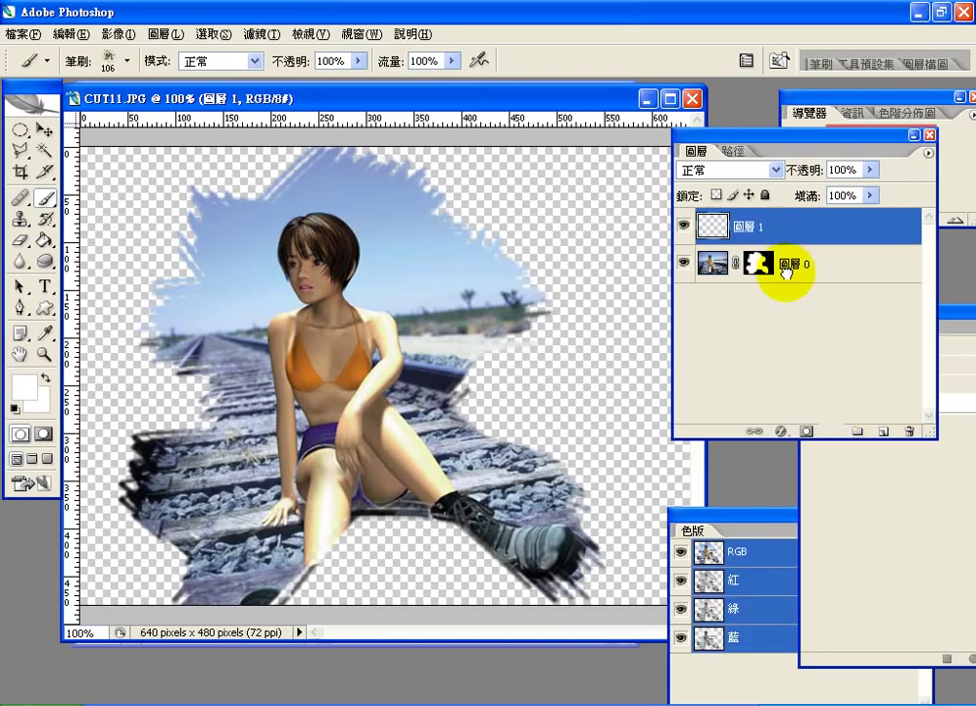
pyautogui.moveTo(786, 267); pyautogui.dragTo(793, 290)
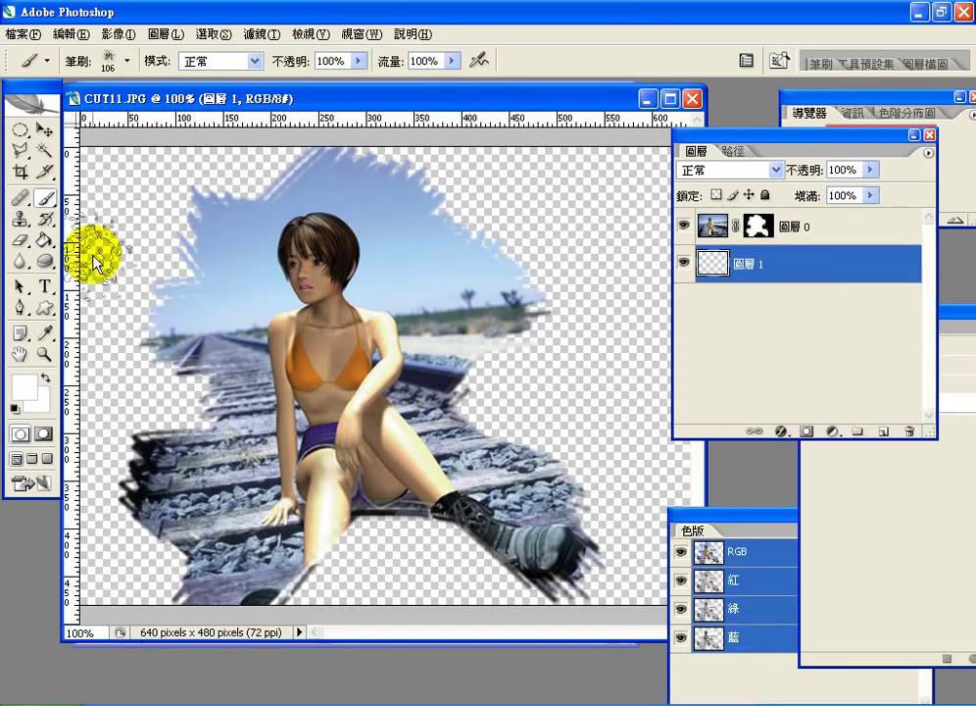
pyautogui.click(45, 240)
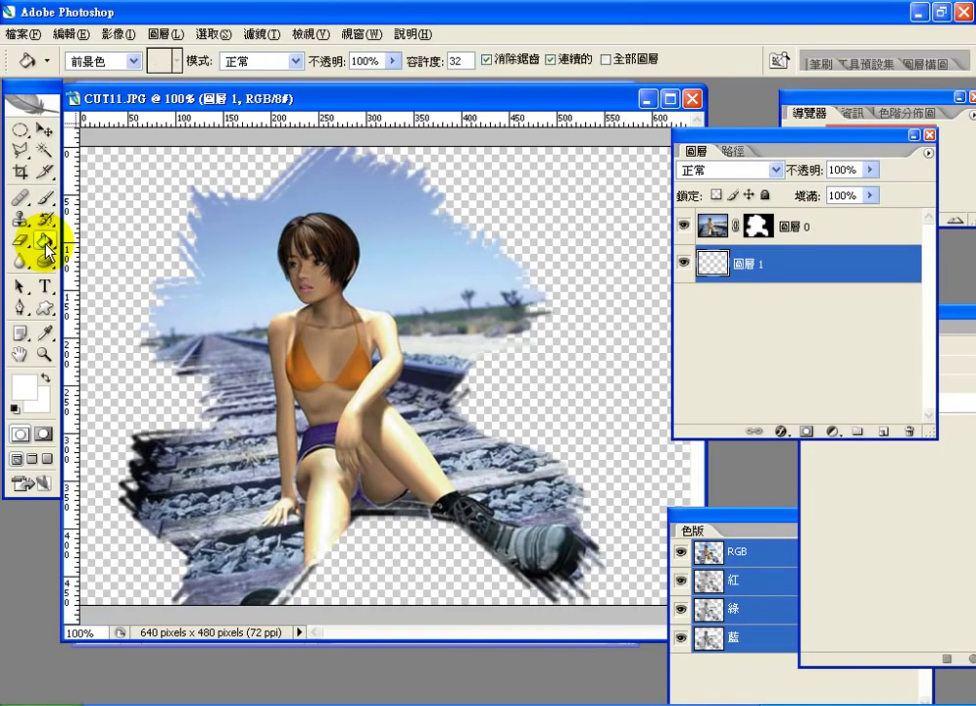
pyautogui.click(114, 192)
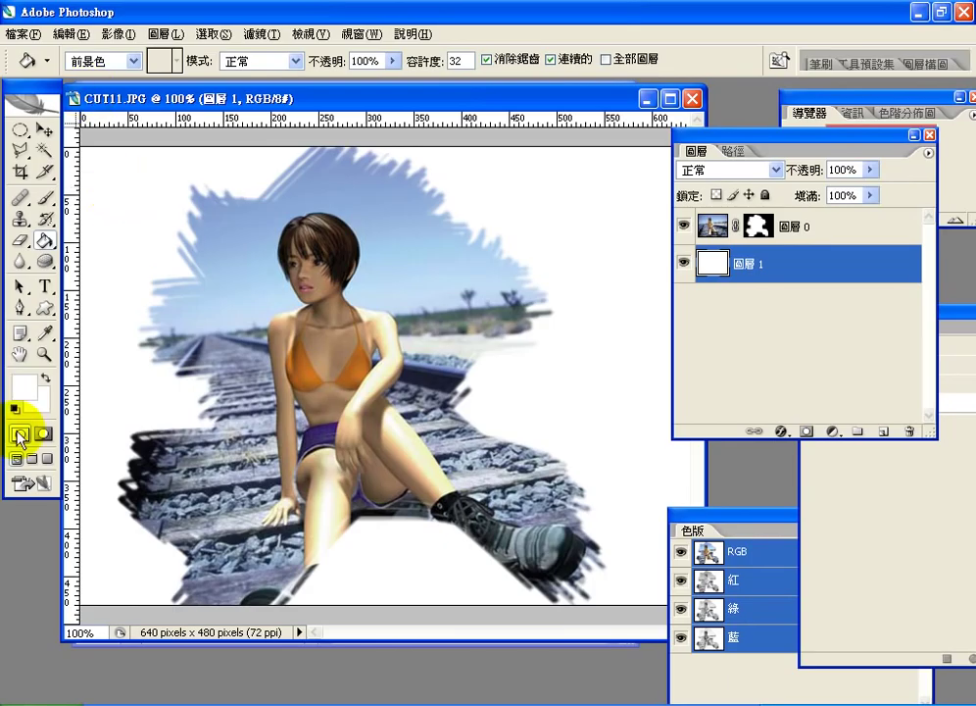
# Set the foreground color to a purple with hue 277° and fill the background layer beneath the photo with it.
pyautogui.click(24, 387)
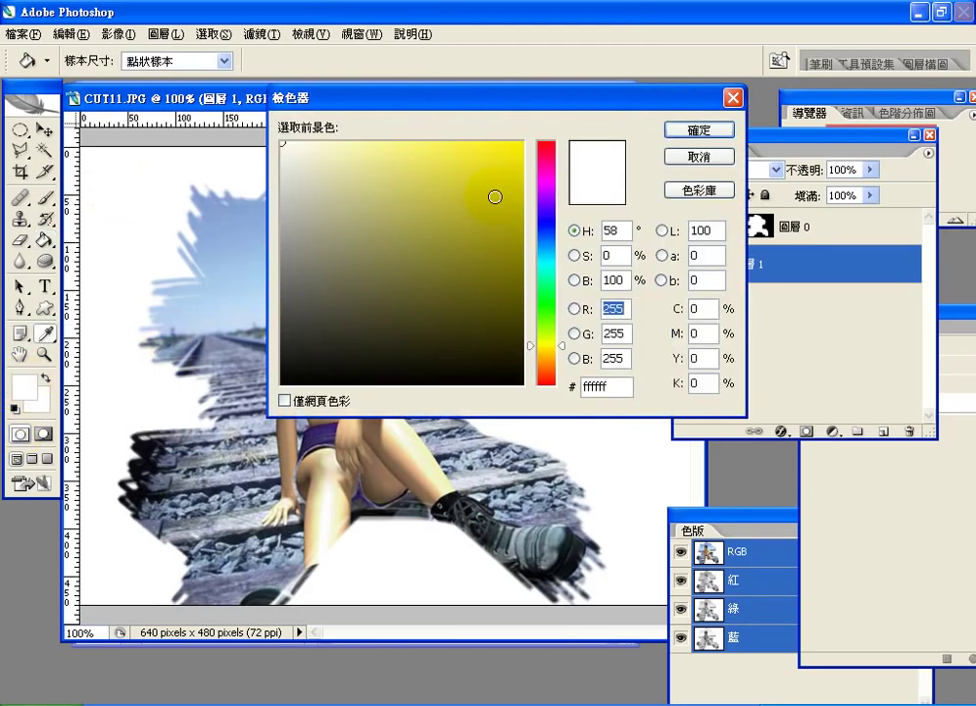
pyautogui.click(545, 197)
pyautogui.click(492, 180)
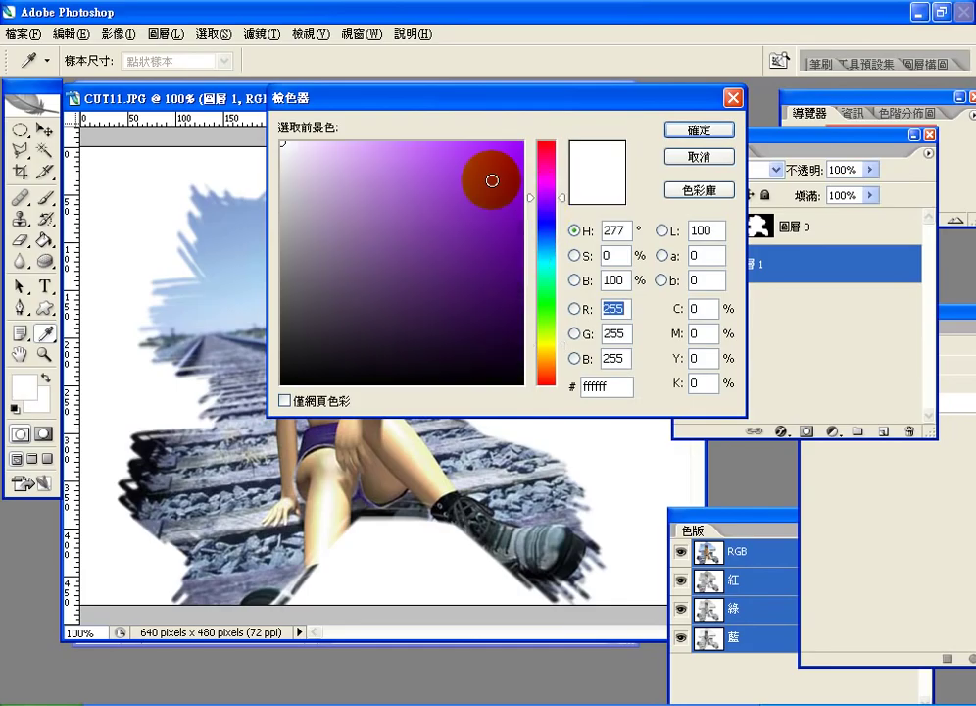
pyautogui.click(681, 129)
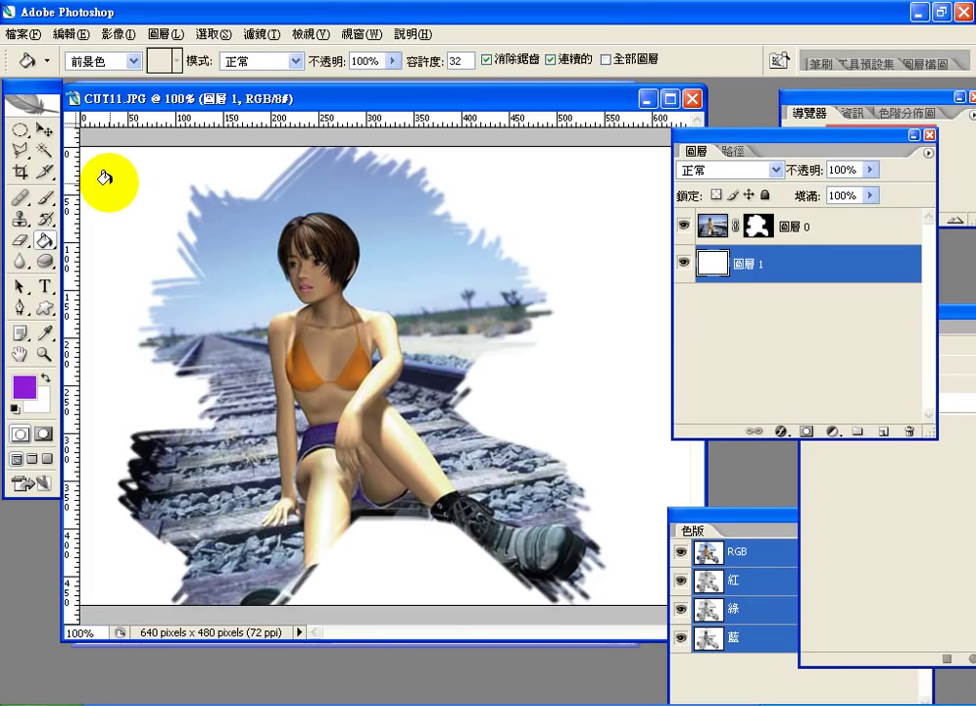
pyautogui.click(104, 178)
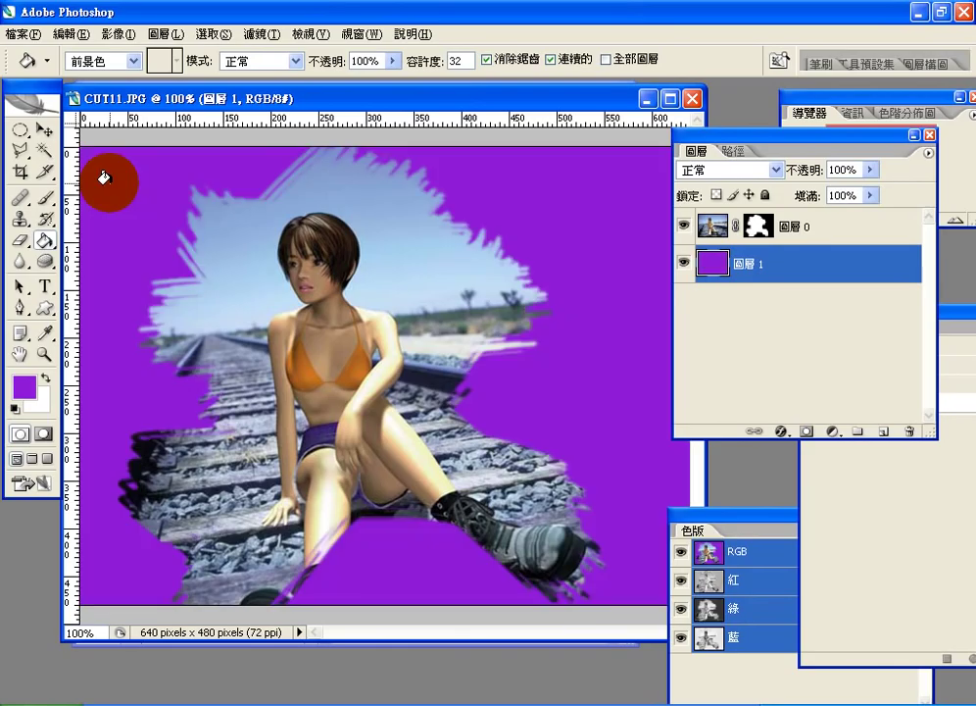
# Preview Stained Glass and Mosaic Tiles on the purple layer, but apply Texturizer with Canvas texture, 100% scaling, relief 4 and top light.
pyautogui.click(260, 36)
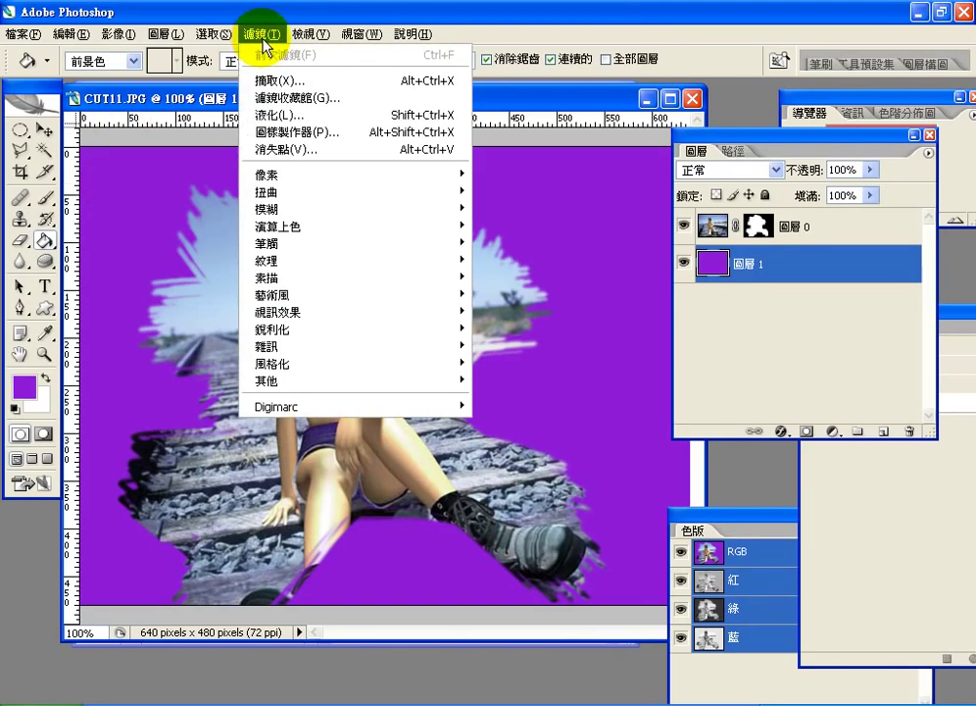
pyautogui.moveTo(294, 265)
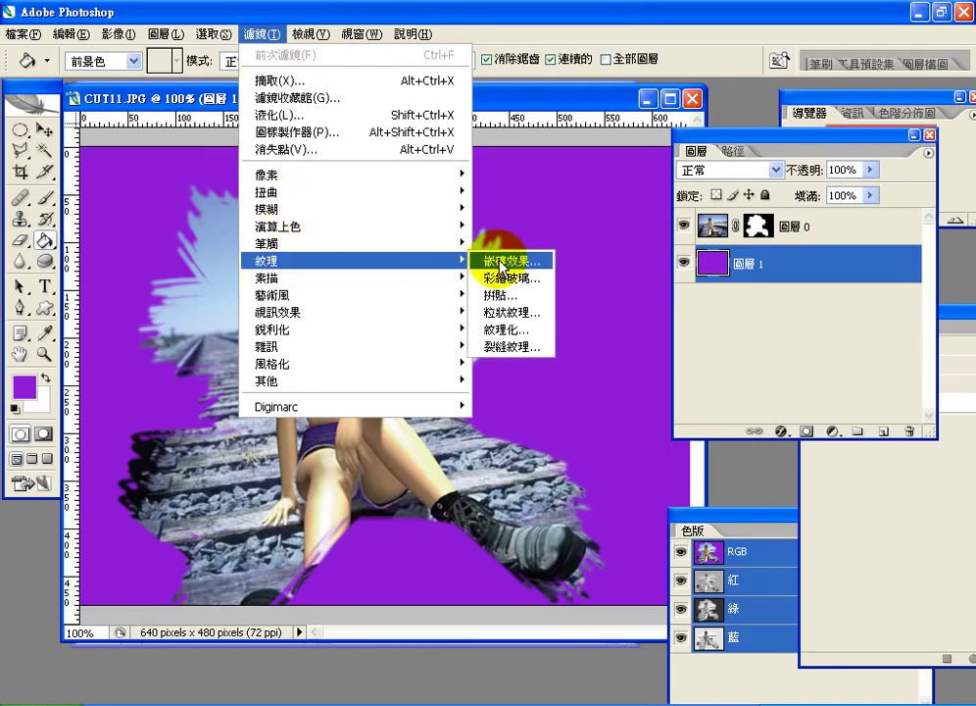
pyautogui.moveTo(446, 307)
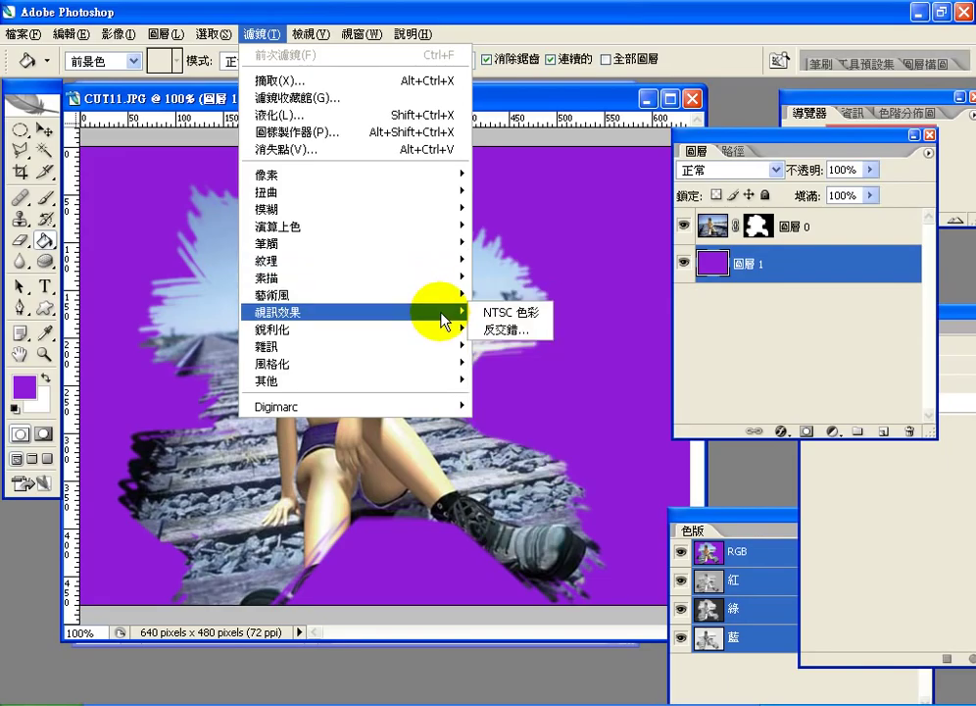
pyautogui.moveTo(444, 370)
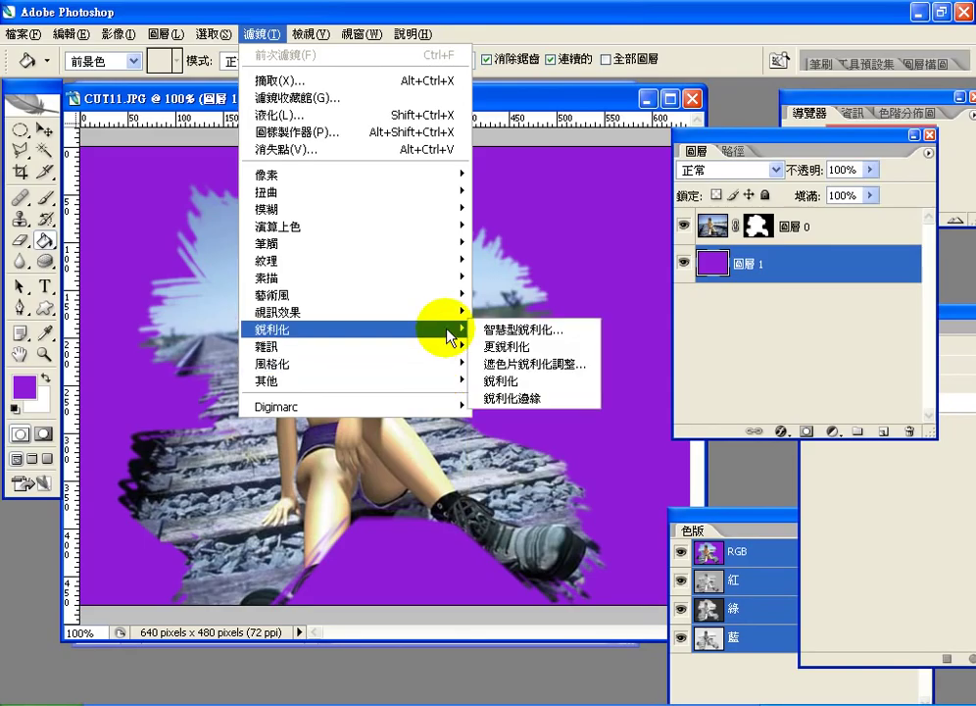
pyautogui.moveTo(428, 250)
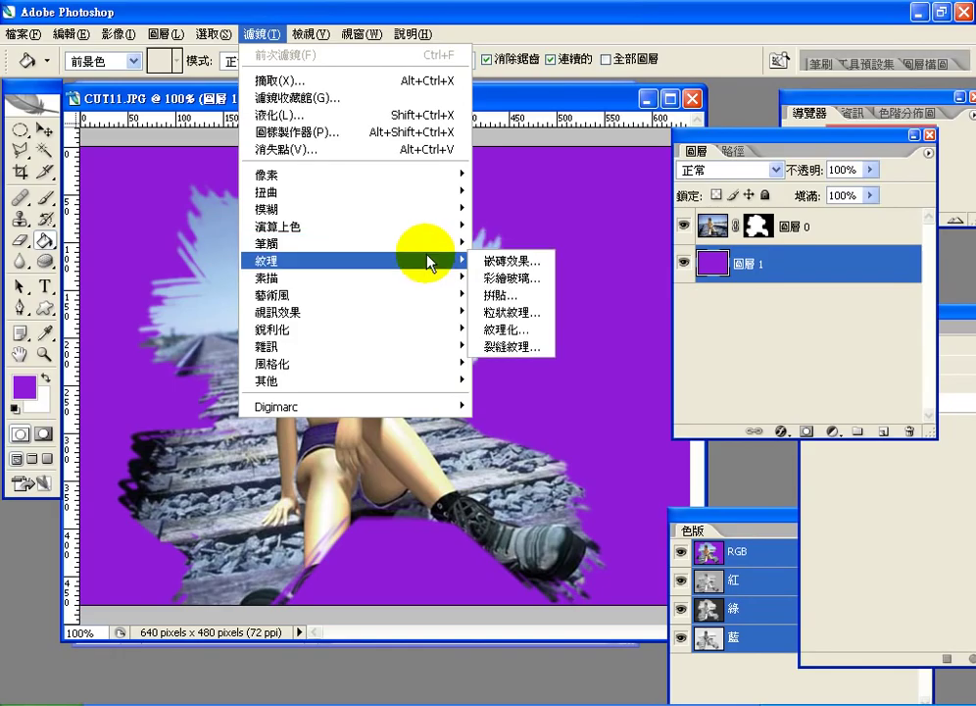
pyautogui.click(500, 279)
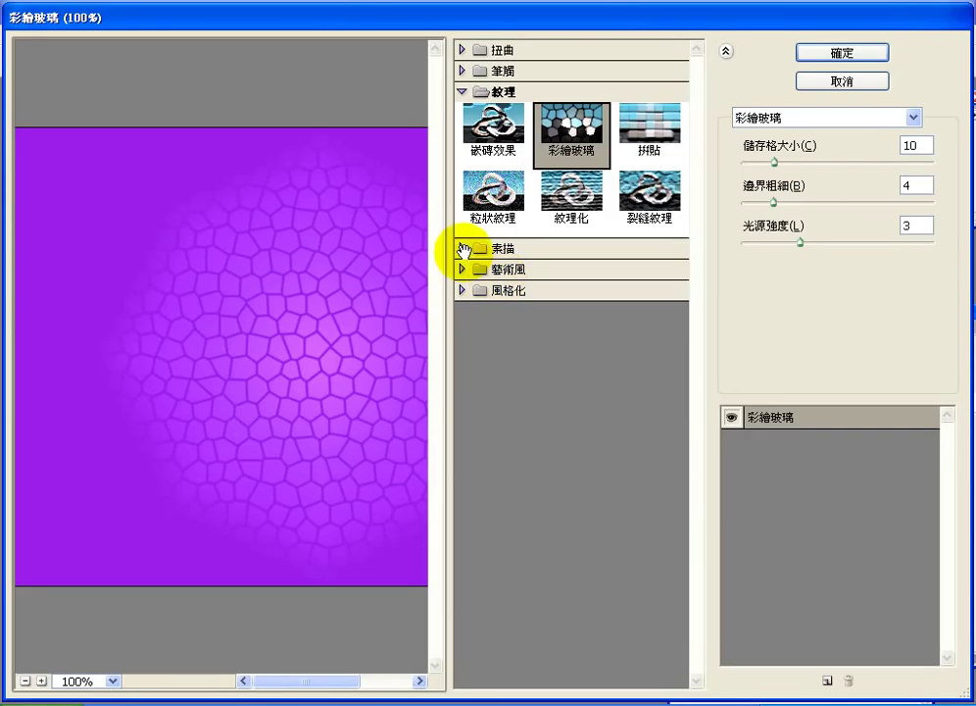
pyautogui.click(487, 130)
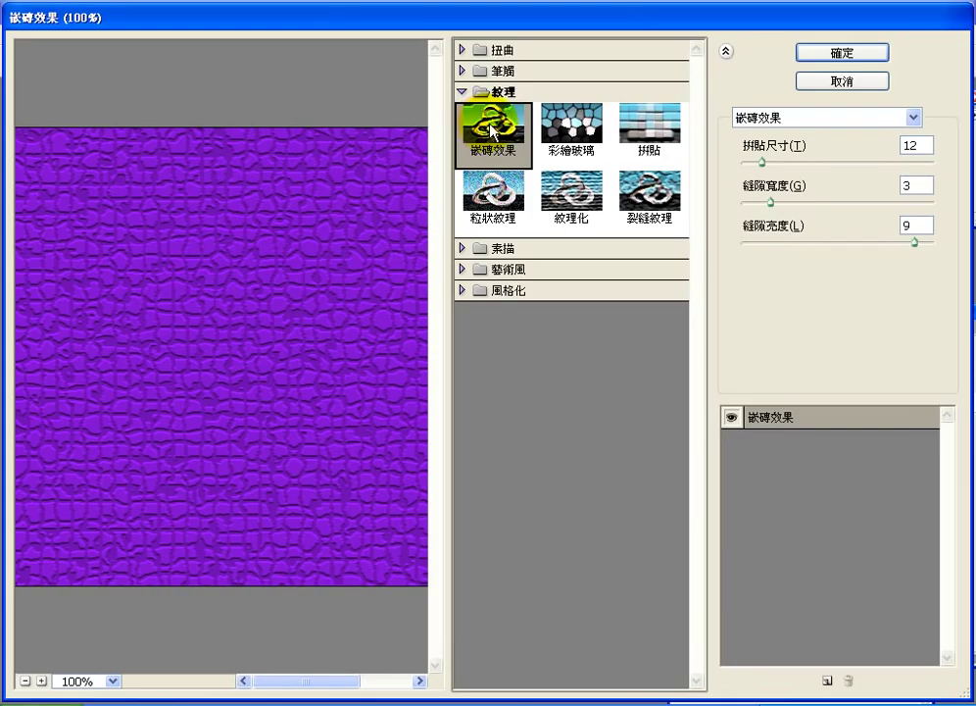
pyautogui.click(570, 192)
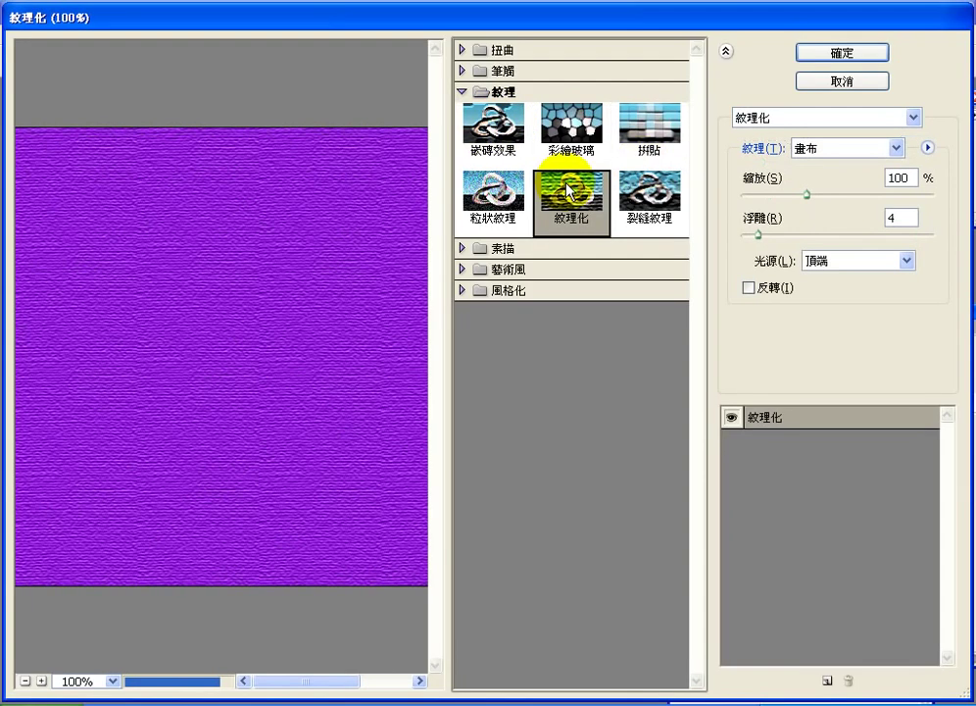
pyautogui.moveTo(153, 283); pyautogui.dragTo(143, 313)
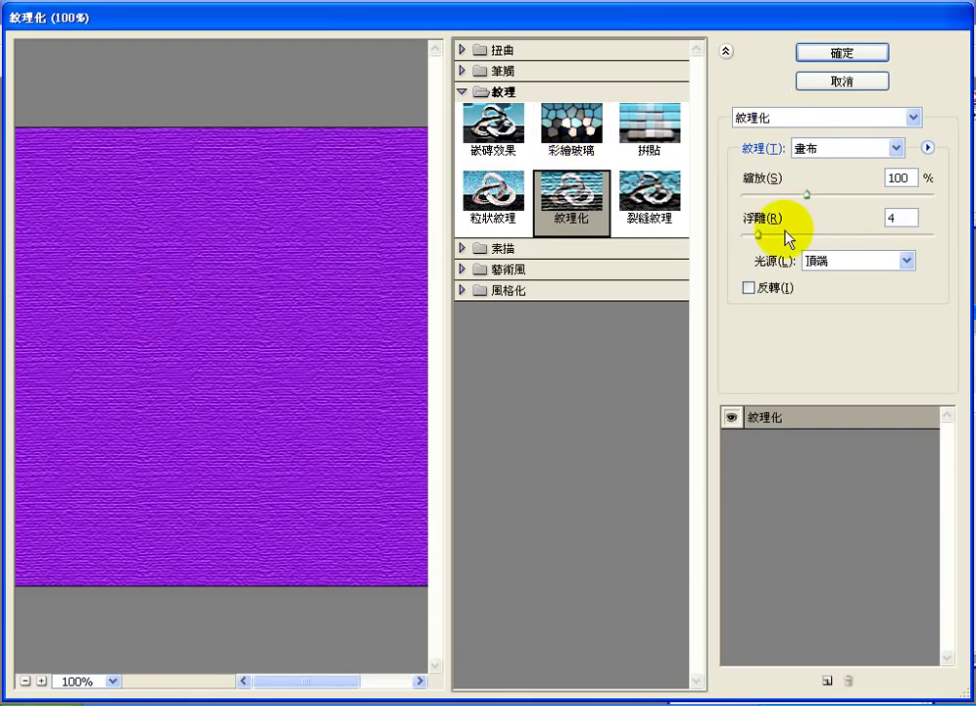
pyautogui.click(840, 52)
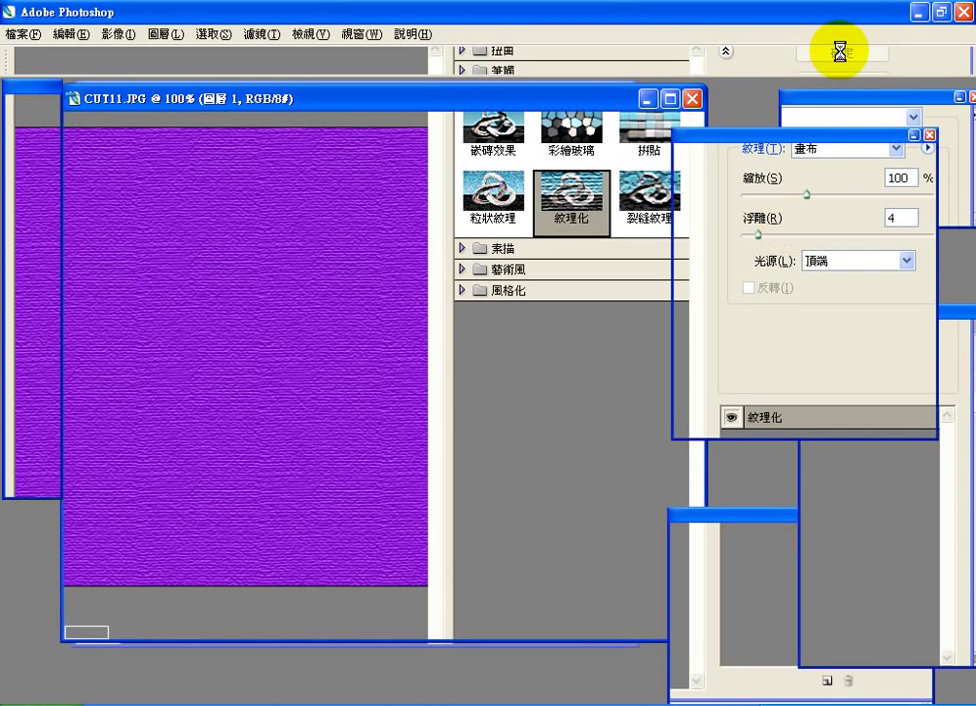